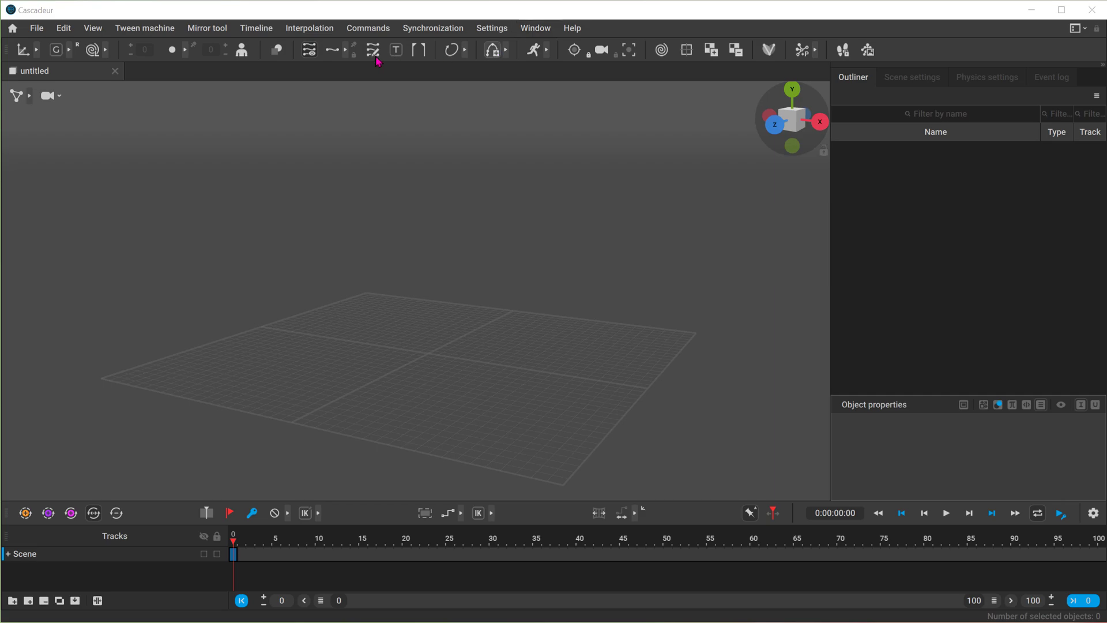
Step: Add a sphere primitive to the empty scene and clear the selection
left_click(368, 27)
mouse_move(388, 49)
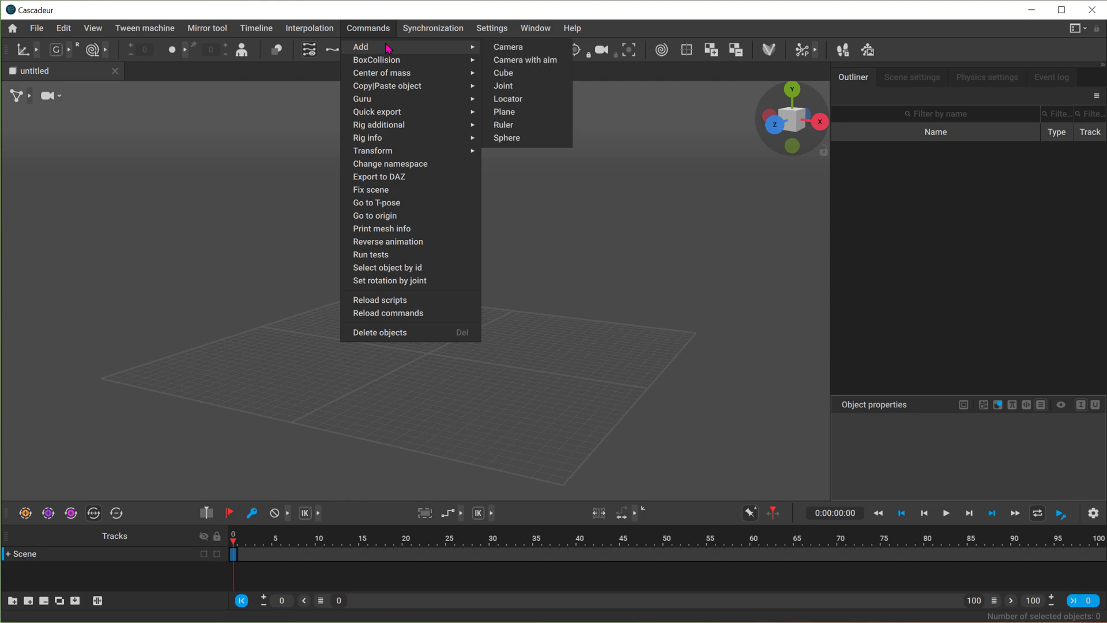
left_click(515, 138)
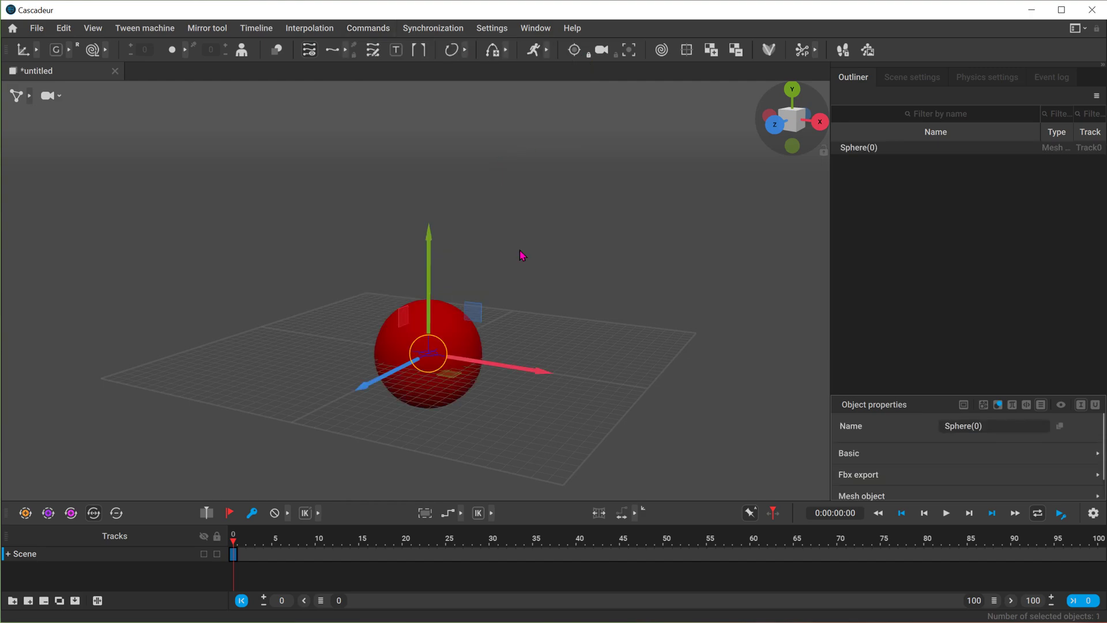
left_click(525, 293)
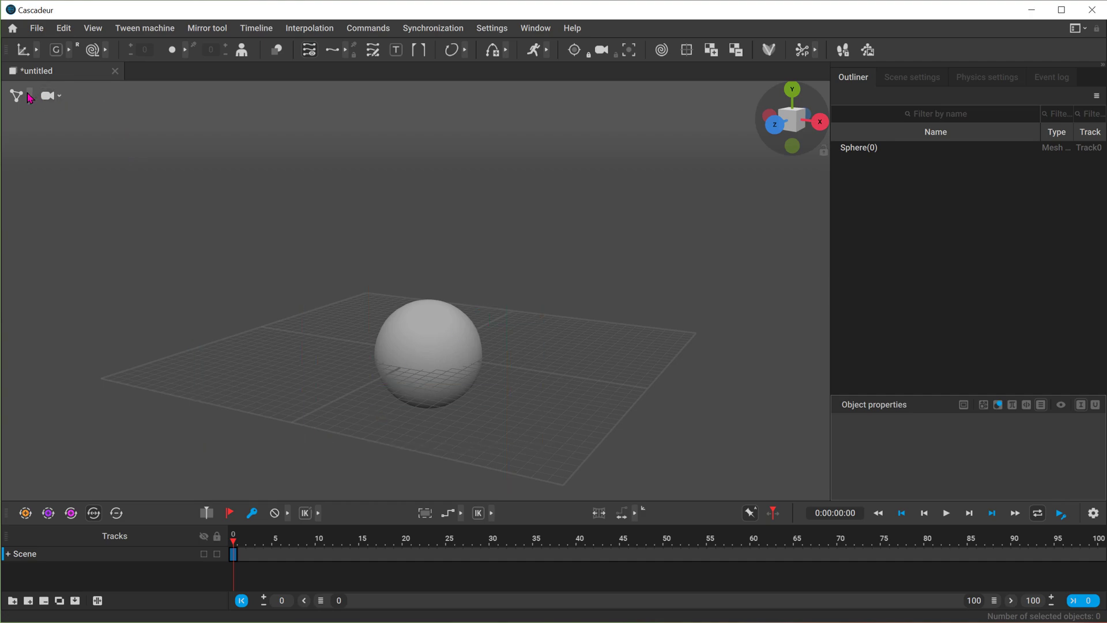
Step: Try the mesh selection mode on the sphere, and select the sphere again as a whole object
left_click(30, 97)
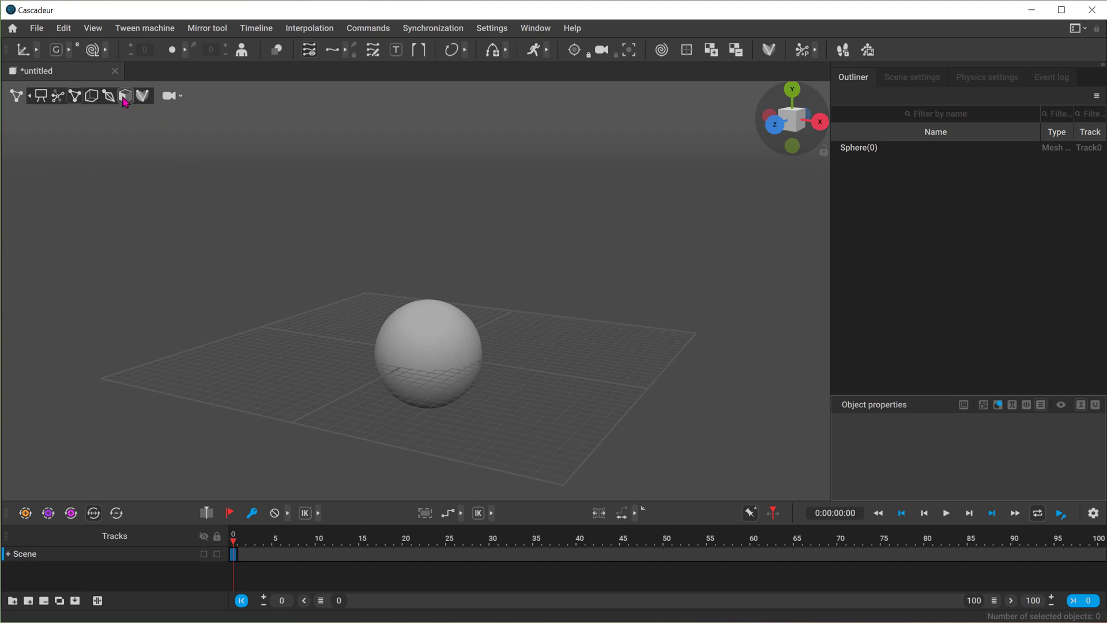
left_click(125, 98)
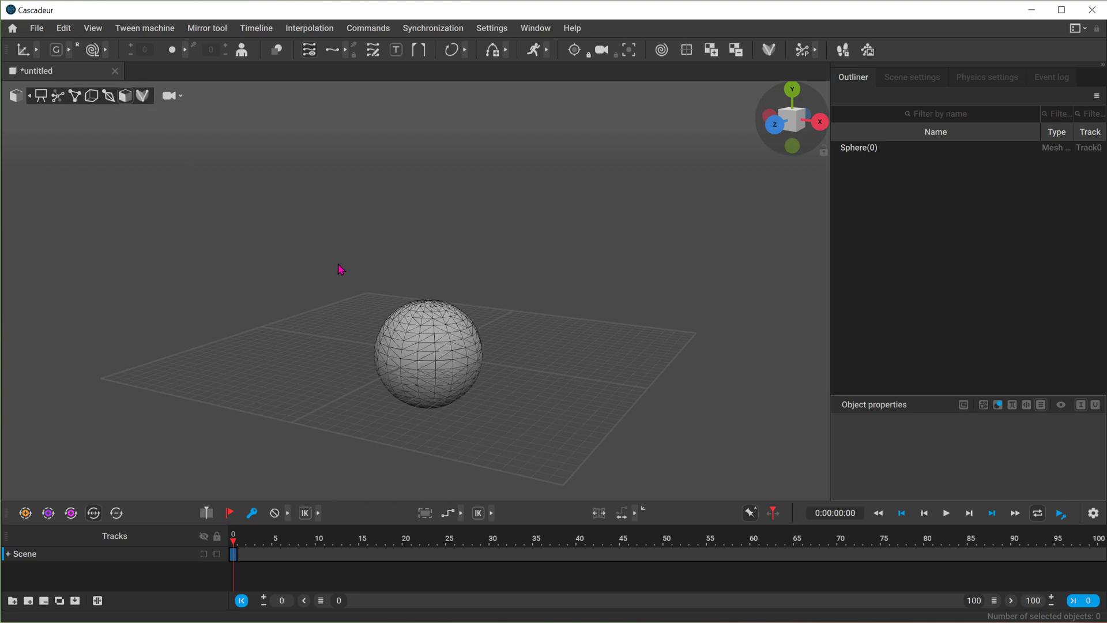
left_click_drag(340, 267, 539, 440)
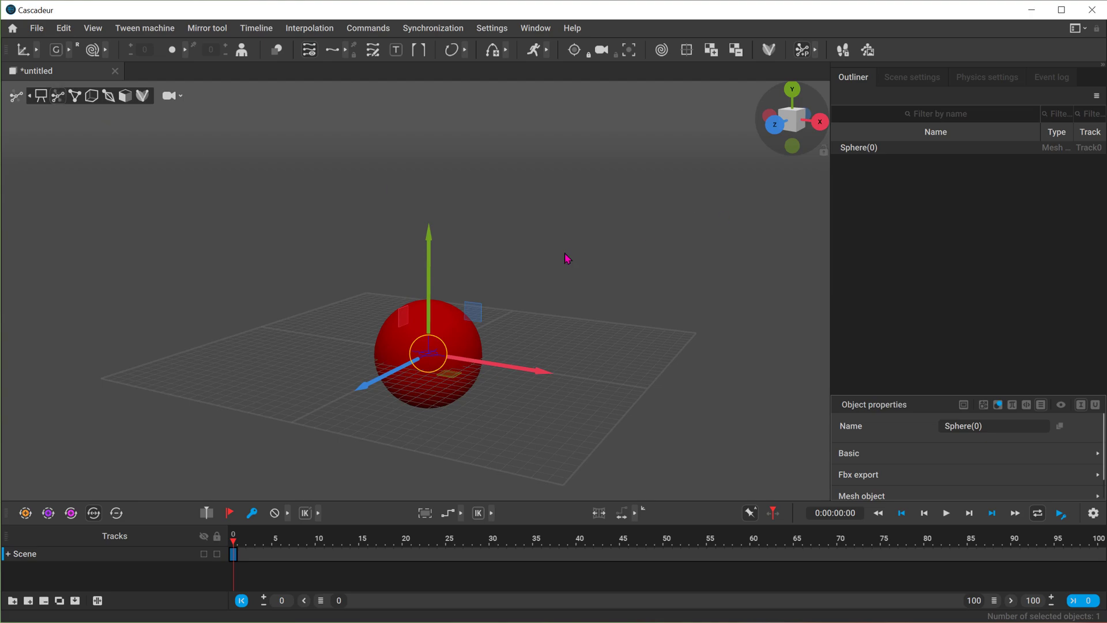
left_click(488, 327)
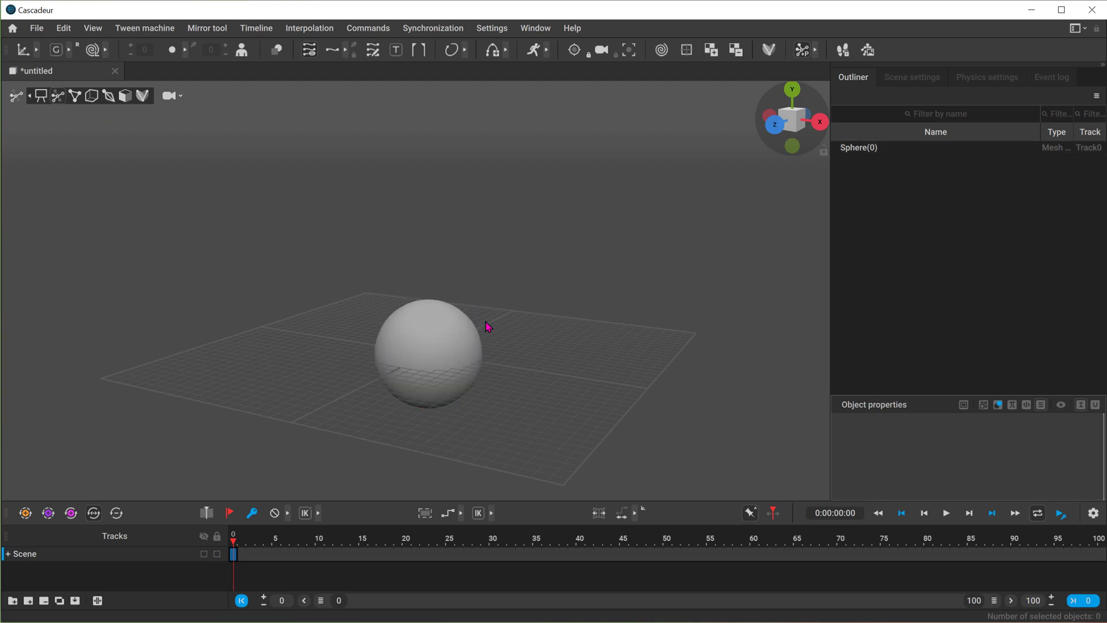
left_click(863, 147)
Step: Add a second keyframe for the sphere at frame 40, working in the front view
left_click_drag(420, 378, 468, 335, "alt")
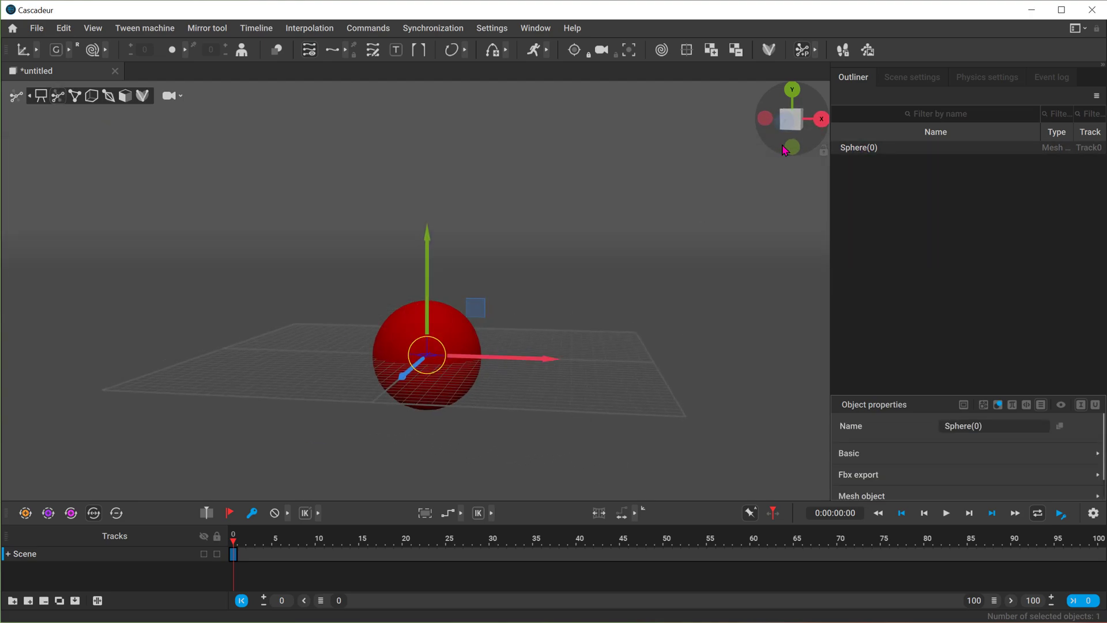
left_click_drag(791, 118, 803, 117)
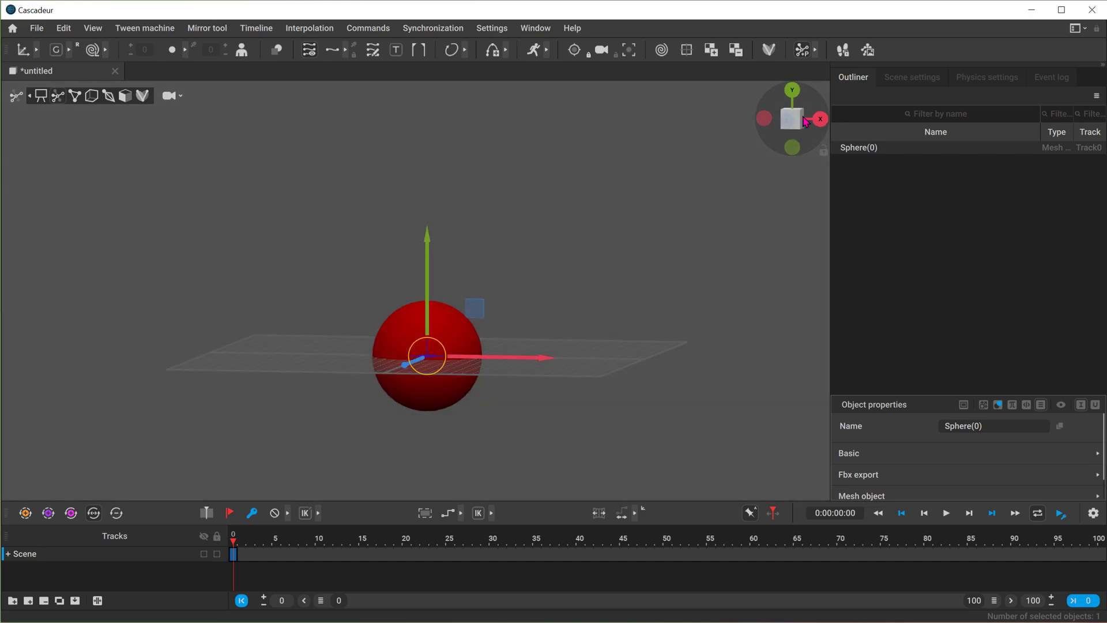
left_click(819, 119)
left_click(759, 120)
right_click_drag(500, 291, 826, 149, "alt")
middle_click_drag(825, 148, 565, 217, "alt")
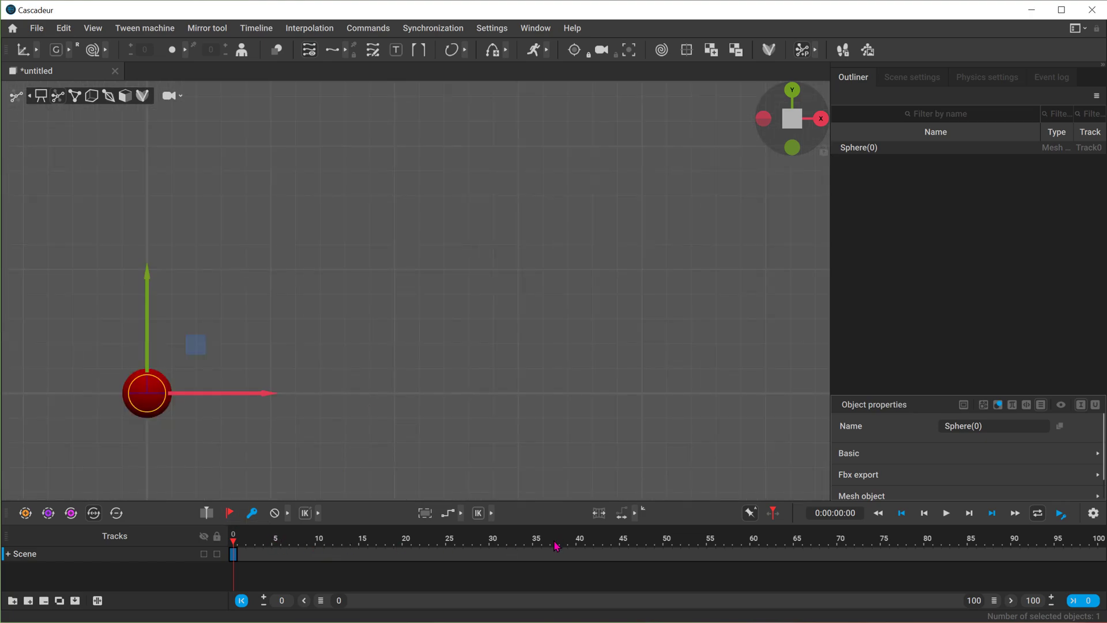
left_click(584, 547)
left_click(582, 555)
Step: Apply Bezier interpolation to the interval between the keyframes at frames 0 and 40
left_click(364, 545)
left_click_drag(373, 552, 229, 551)
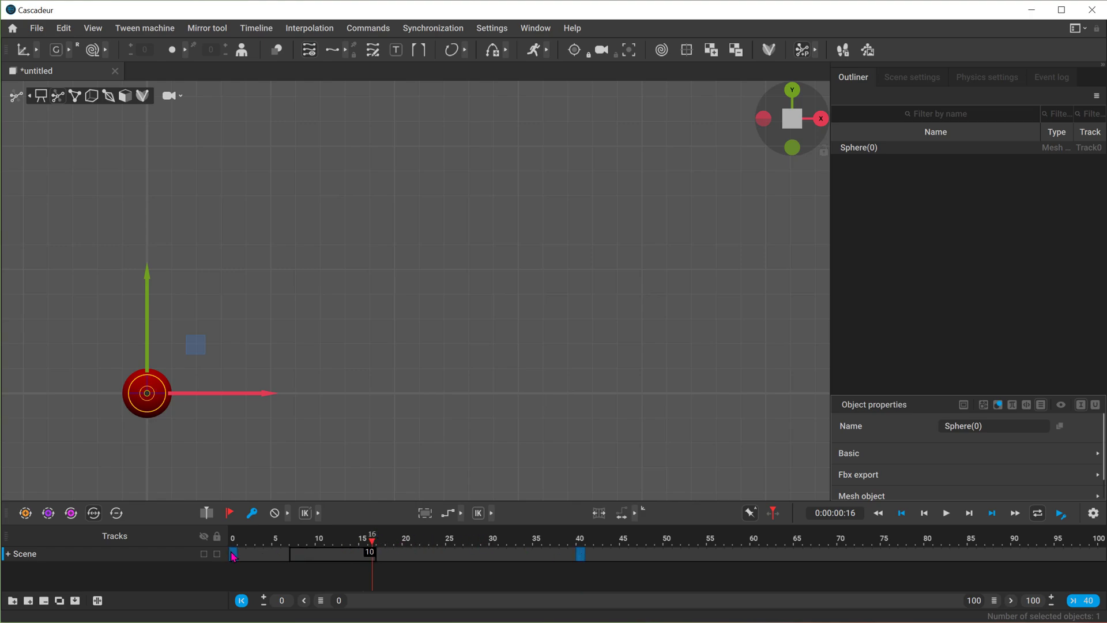
left_click(233, 555)
left_click_drag(424, 554, 186, 552)
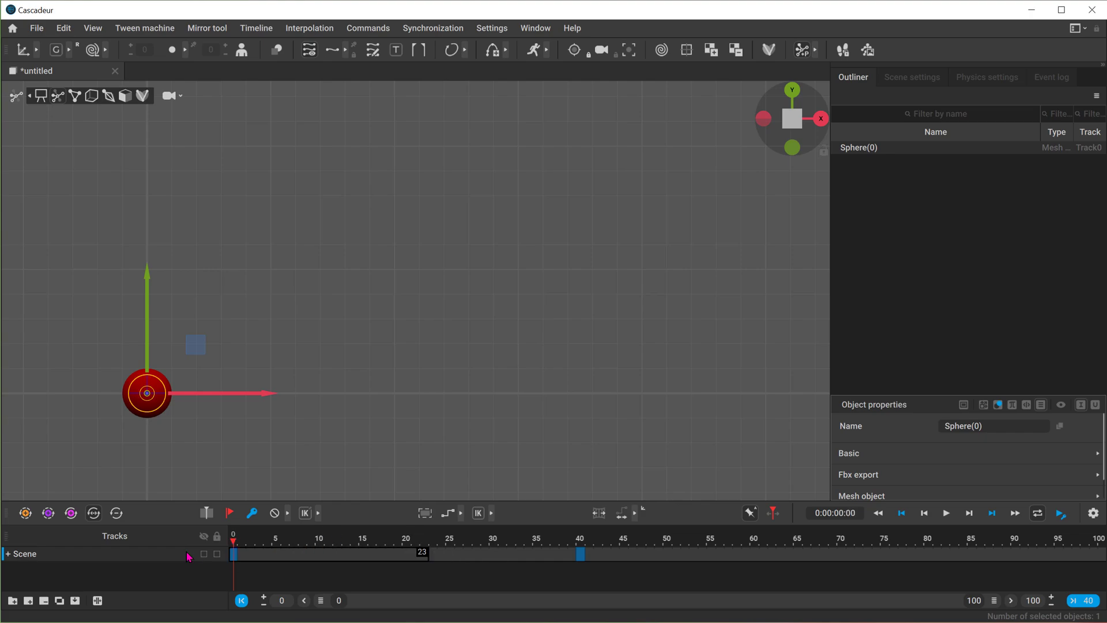
key("b")
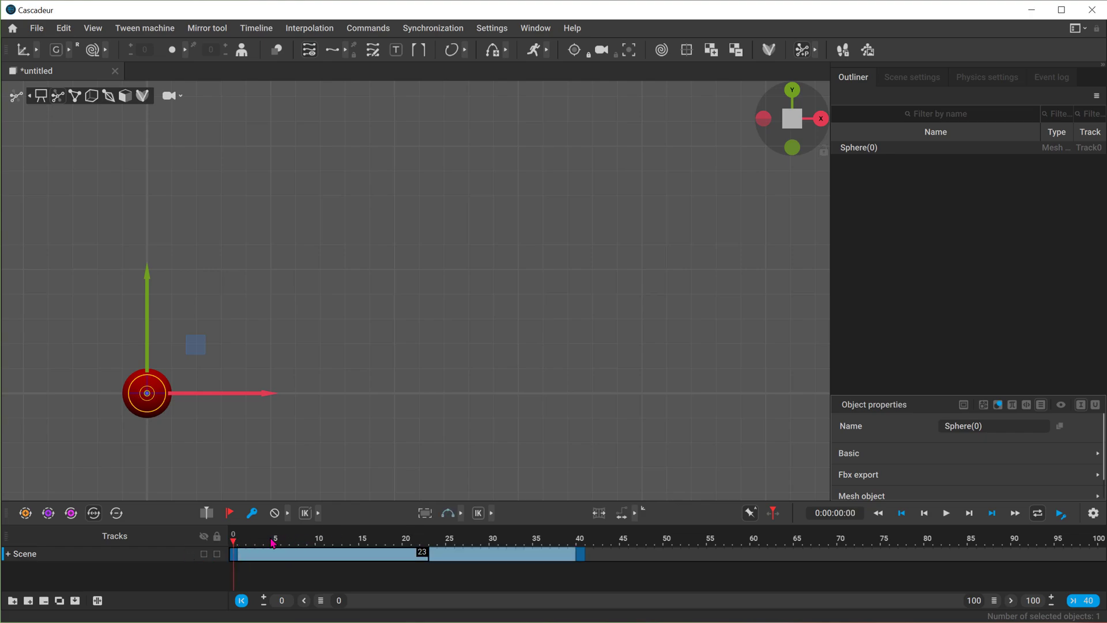
Step: Move the sphere at frame 40 in the positive X direction, well away from its starting position
left_click_drag(467, 539, 584, 538)
left_click(407, 539)
left_click_drag(233, 538, 581, 539)
left_click_drag(254, 393, 645, 393)
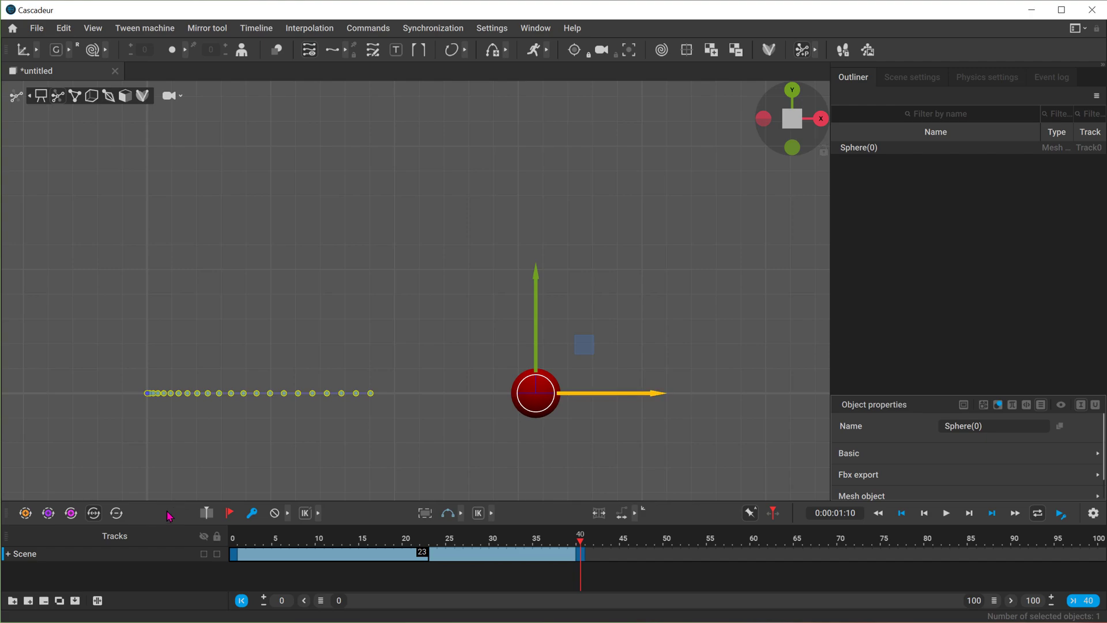
Step: Raise the sphere high along the Y axis at frame 22 to form the peak of its jump
left_click_drag(239, 543, 425, 538)
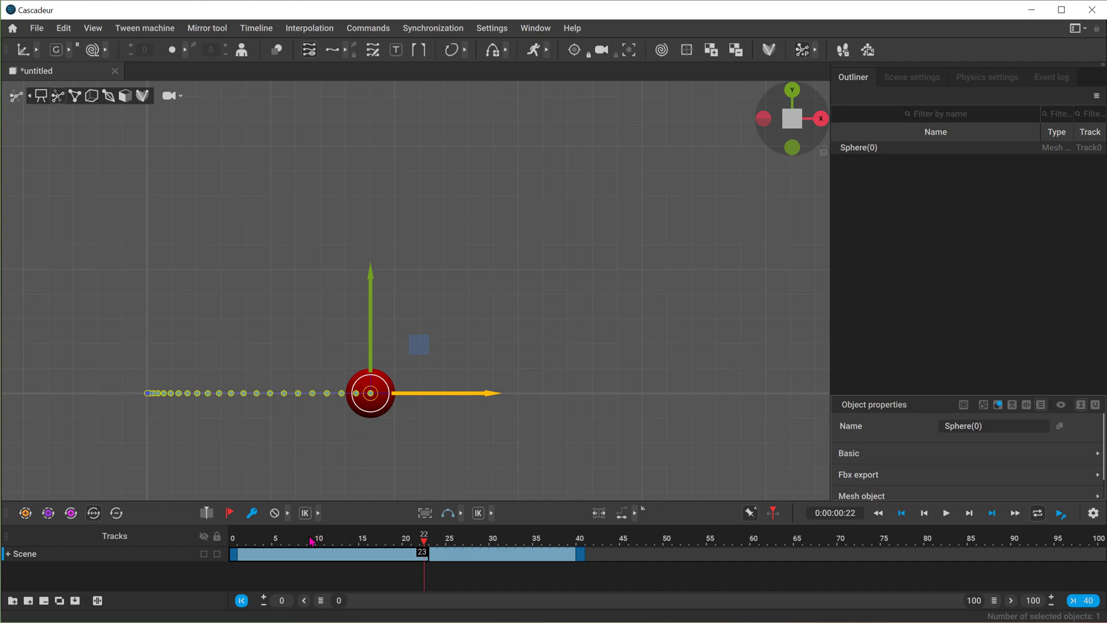
left_click(310, 52)
left_click_drag(371, 323, 401, 61)
key("ctrl+z")
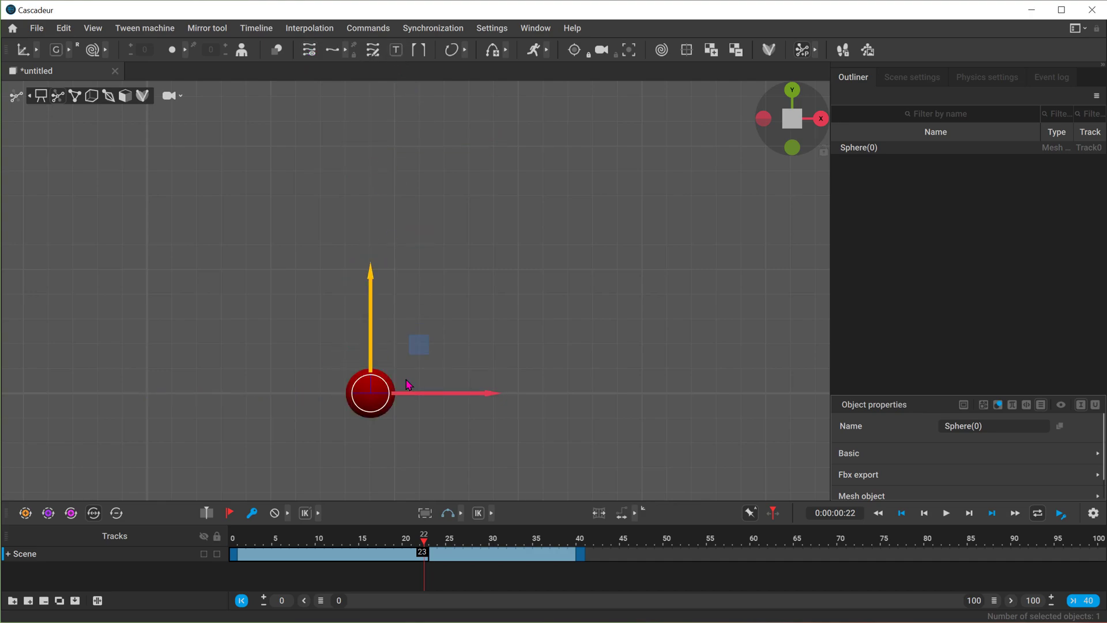
key("ctrl+shift+z")
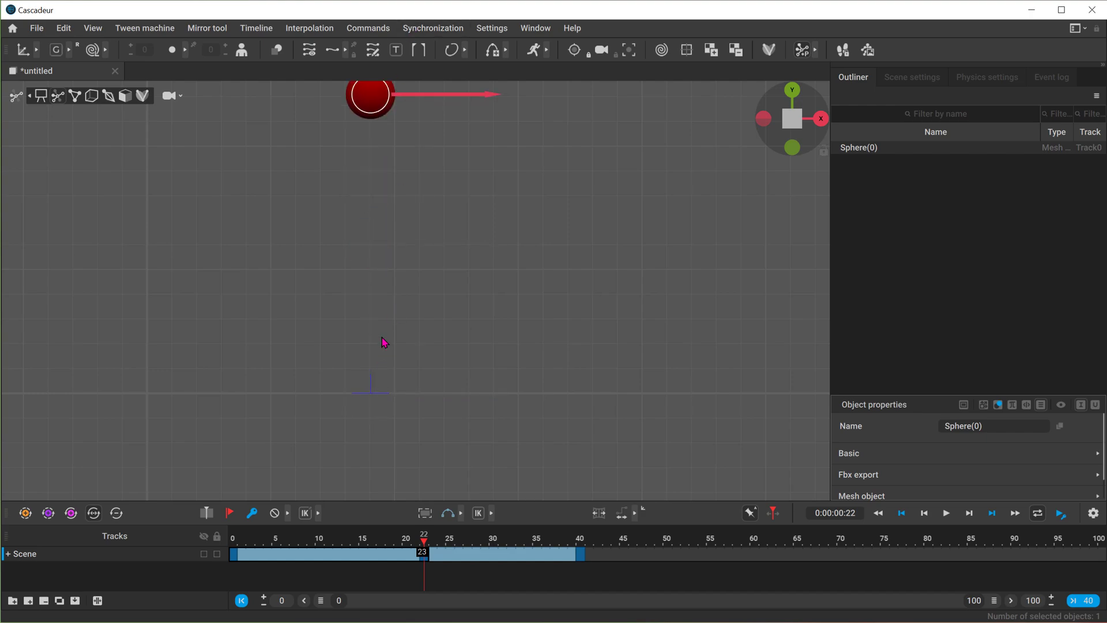
Step: Select frames 0 to 40 and display the sphere's trajectory over that interval
middle_click_drag(385, 343, 395, 443)
left_click_drag(582, 557, 65, 563)
middle_click_drag(271, 385, 361, 352)
scroll(362, 352, "down", 1)
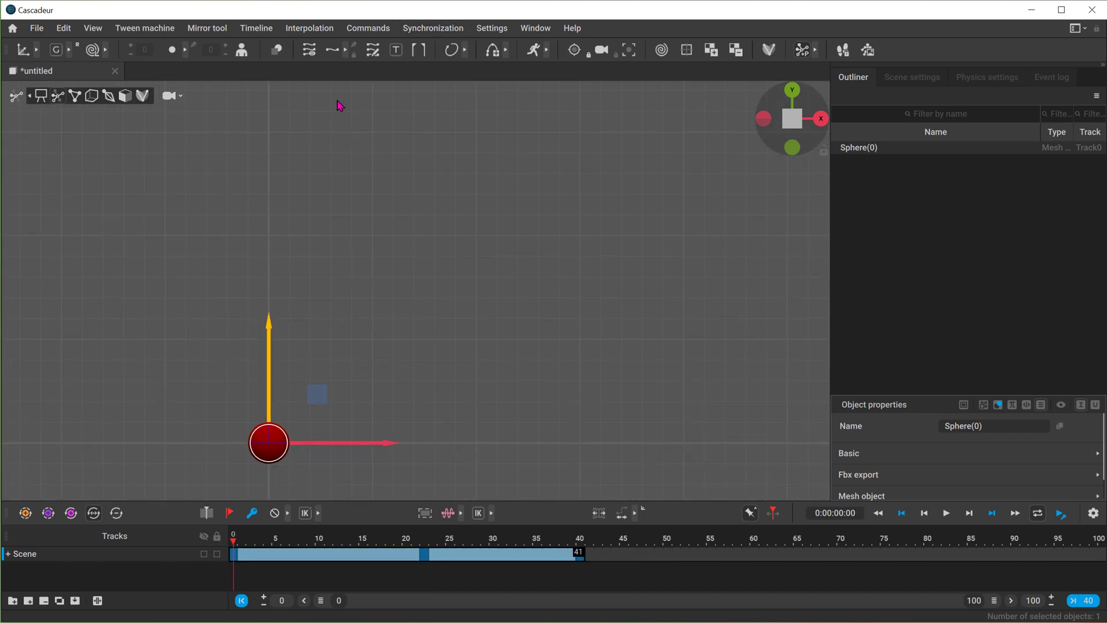
left_click(309, 50)
middle_click_drag(467, 446, 415, 428)
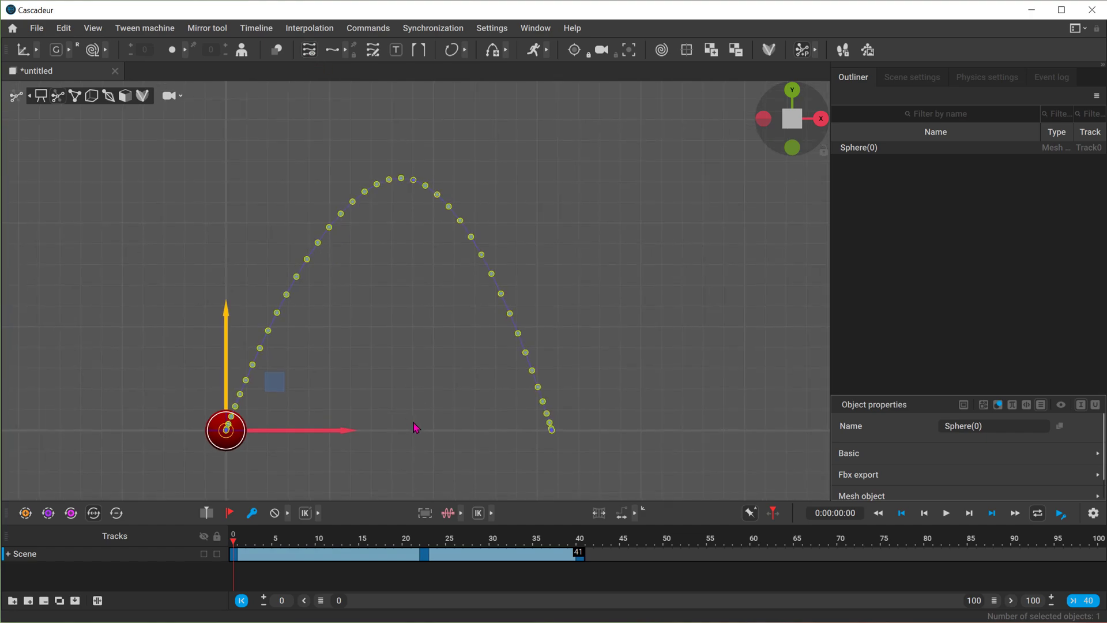
Step: Shift the sphere's peak keyframe on the timeline to frame 20
left_click(423, 555)
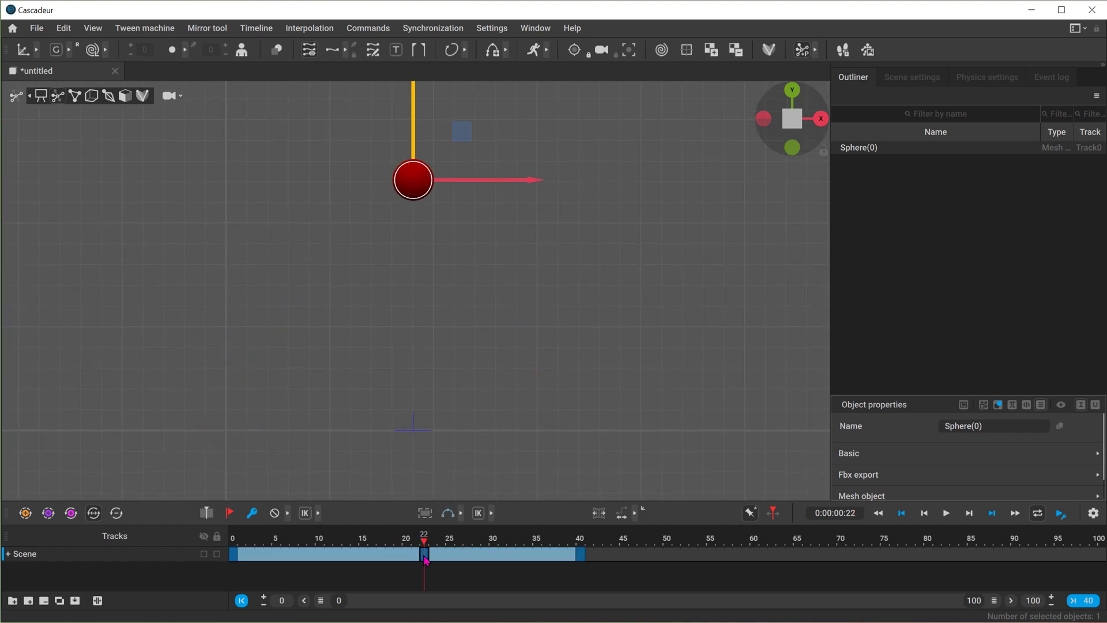
left_click(416, 557)
left_click(407, 559)
left_click_drag(407, 557, 407, 558)
Step: Reselect the whole interval from frame 40 back to frame 0 to show the updated arc
left_click_drag(235, 558, 556, 558)
left_click_drag(475, 564, 232, 560)
left_click_drag(355, 556, 459, 557)
left_click(579, 555)
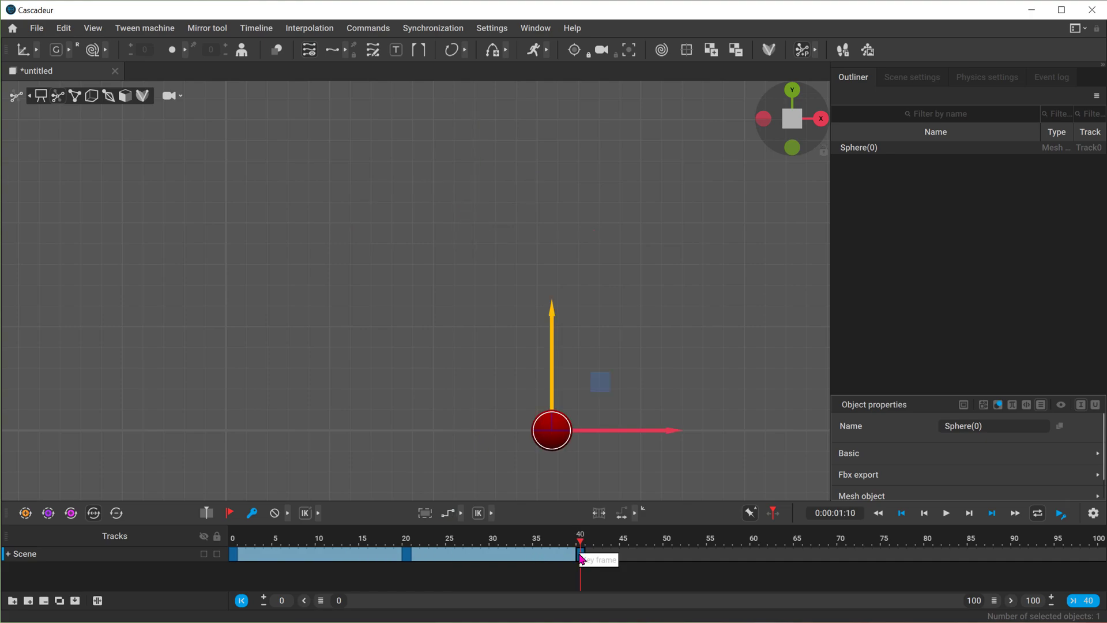
left_click_drag(582, 558, 221, 562)
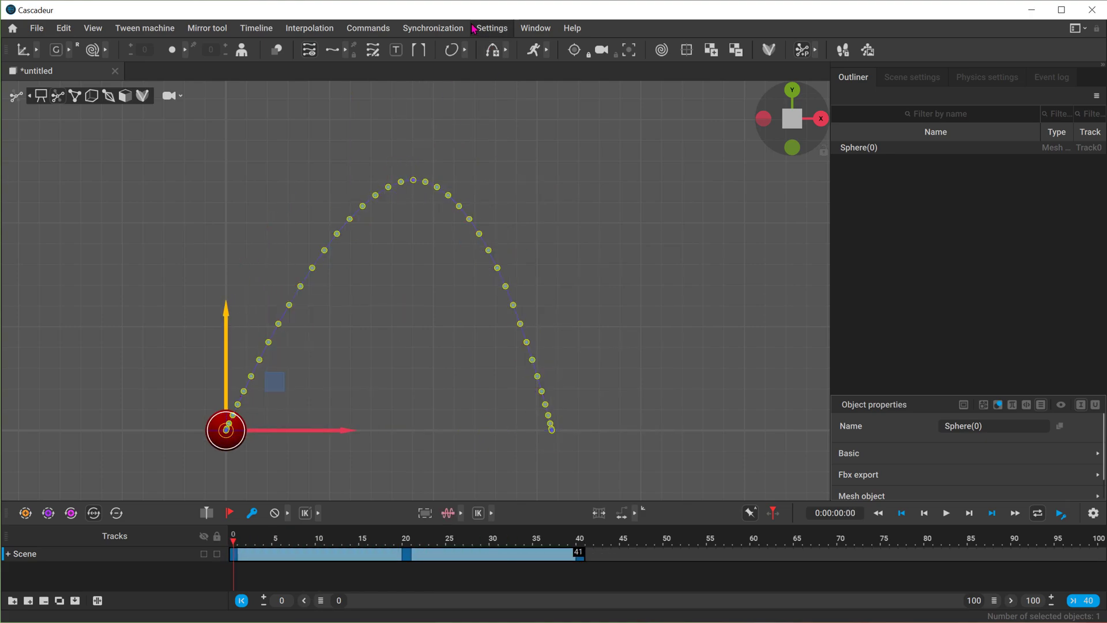
Step: Fix the trajectory interval to frames 0 to 40, and move the sphere at frame 20 slightly back along X
left_click(420, 50)
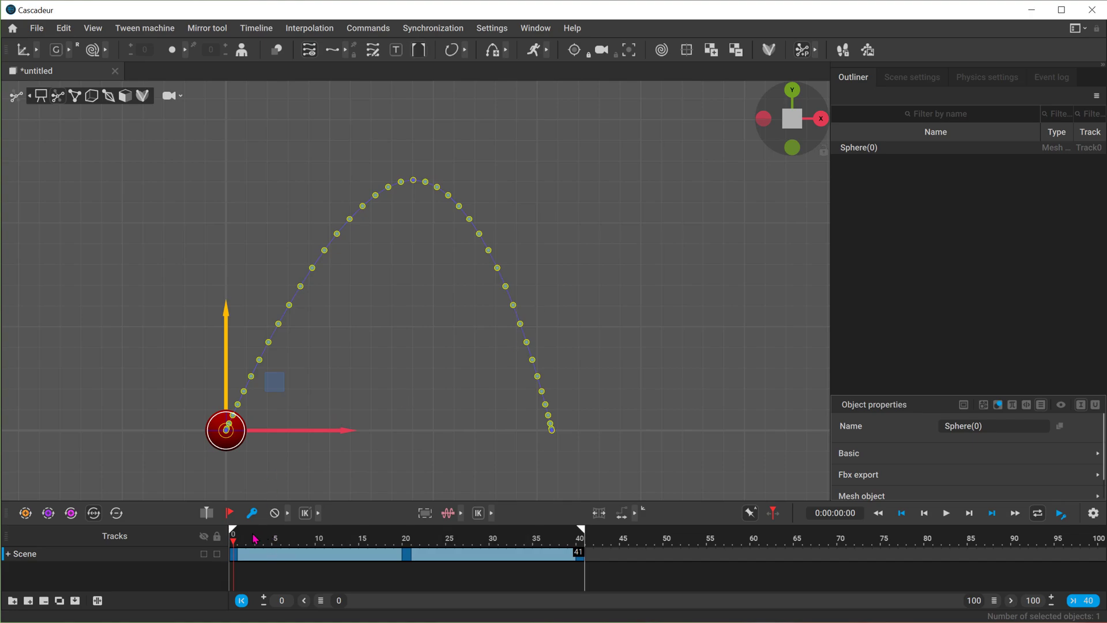
left_click(382, 537)
left_click_drag(384, 537, 407, 538)
left_click_drag(522, 185, 512, 182)
Step: Play the sphere animation and examine the frame spacing around the peak of its trajectory
left_click(946, 512)
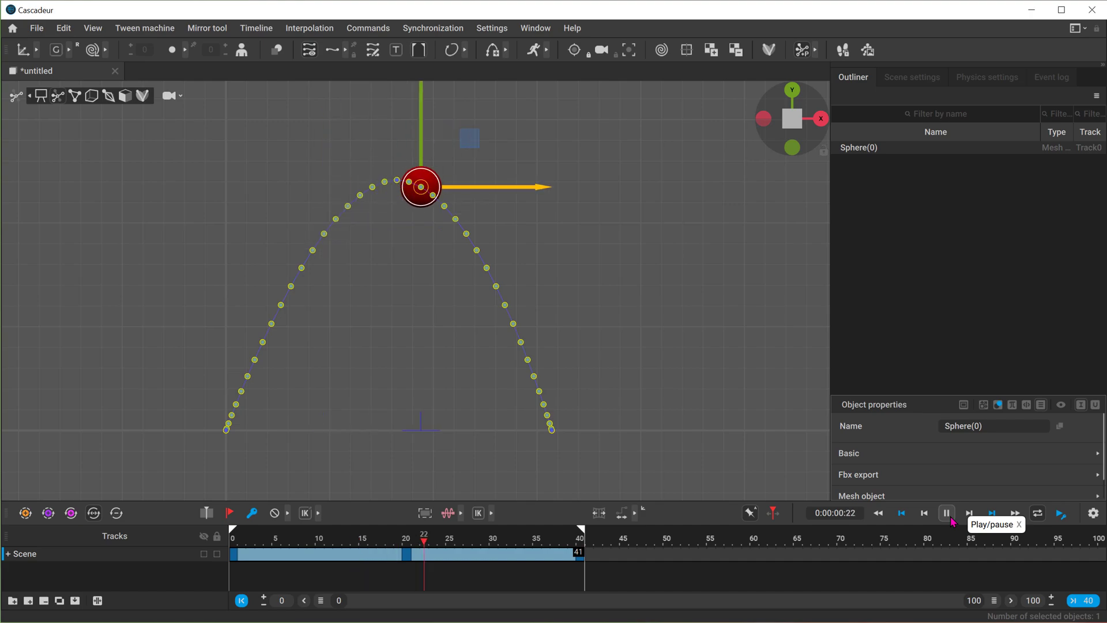
left_click(951, 517)
middle_click_drag(403, 227, 397, 335, "alt")
right_click_drag(397, 335, 829, 403, "alt")
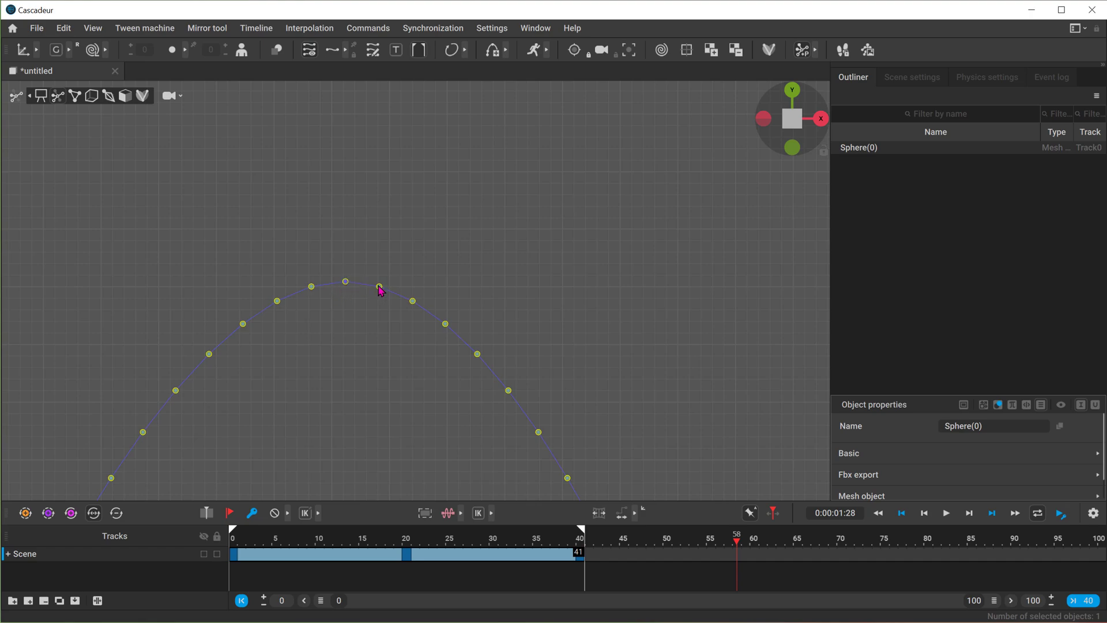
middle_click_drag(390, 358, 447, 231, "alt")
scroll(438, 277, "down", 9)
scroll(254, 381, "down", 1)
Step: Review the motion around the peak keyframe at frame 20, and play the animation from frame 0
key("Down")
key("Down")
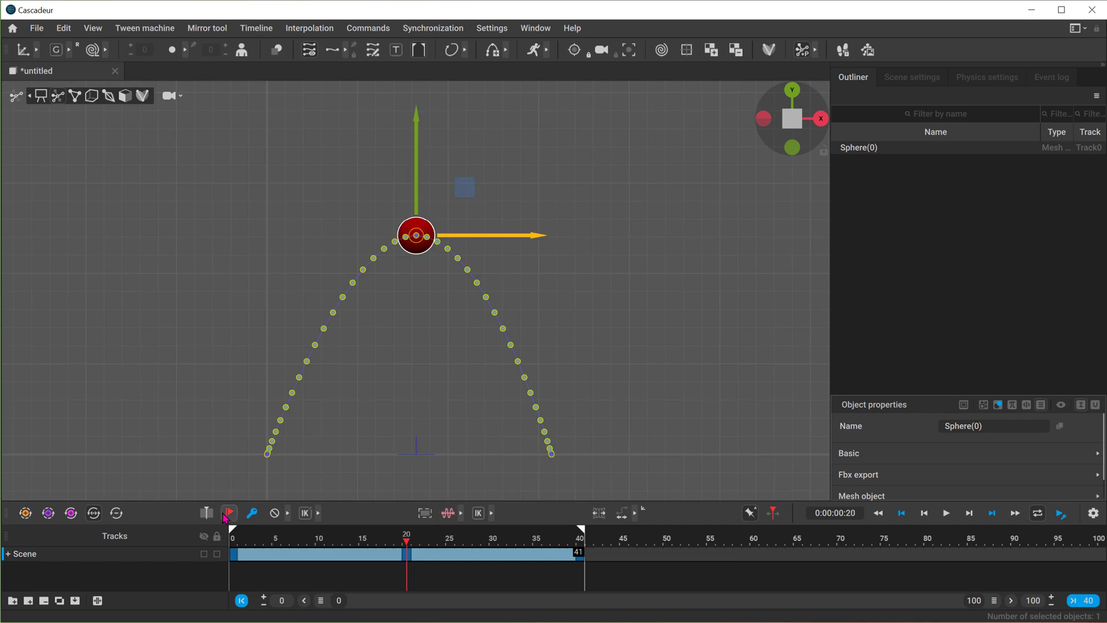
left_click(465, 528)
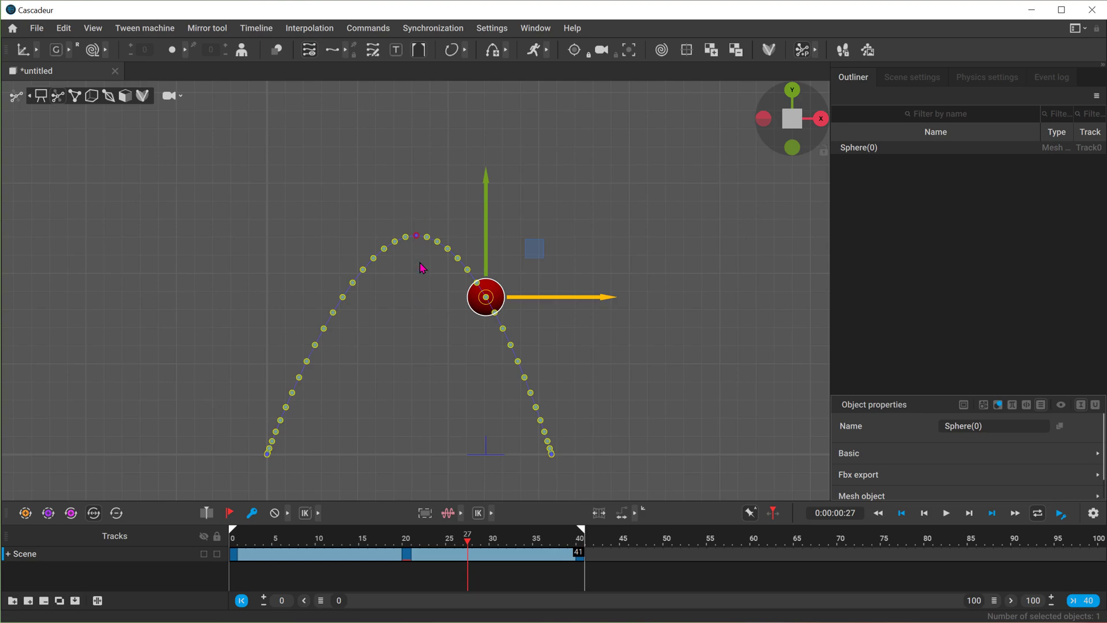
left_click(407, 554)
left_click_drag(456, 538, 233, 542)
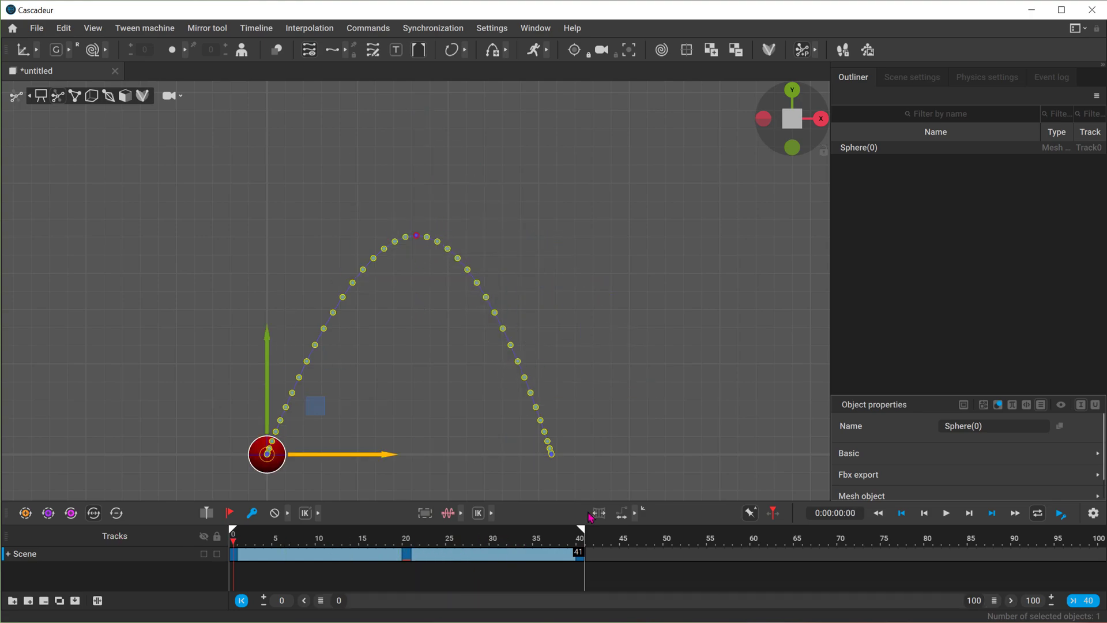
left_click(947, 514)
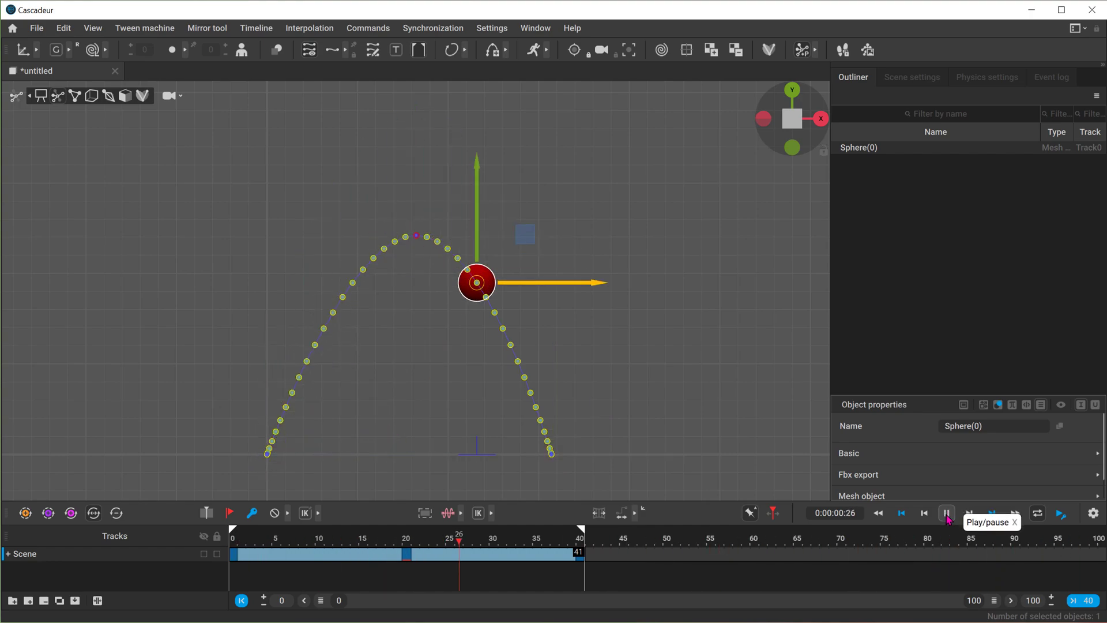
left_click(947, 513)
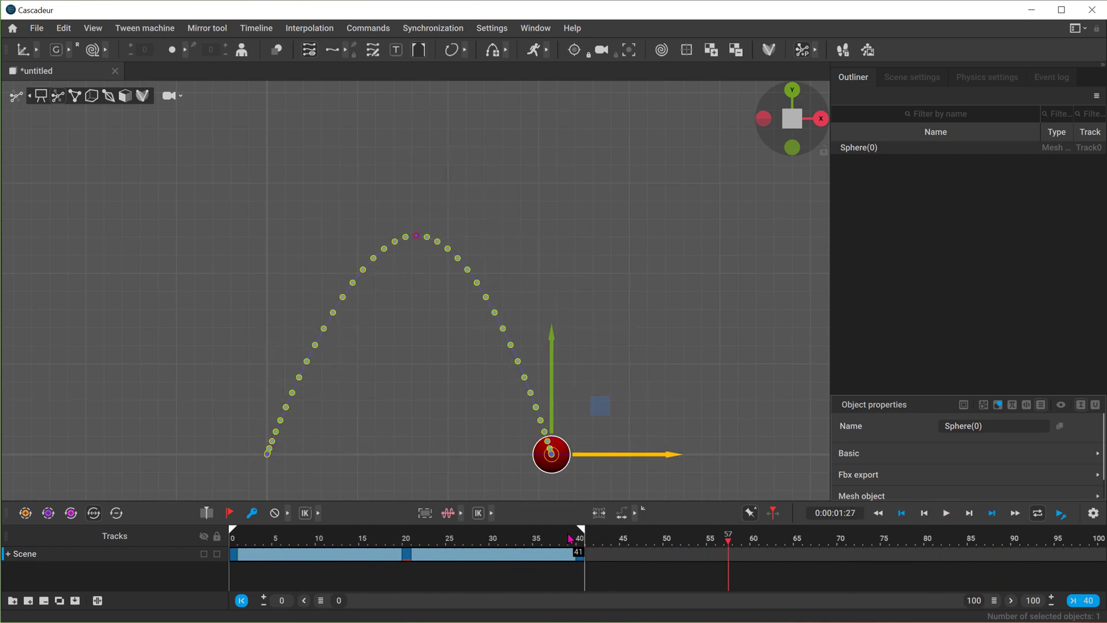
Step: Check the start and end of the arc, and add a keyframe at frame 39
mouse_move(503, 538)
left_mouse_down()
mouse_move(472, 537)
mouse_move(493, 541)
left_mouse_up()
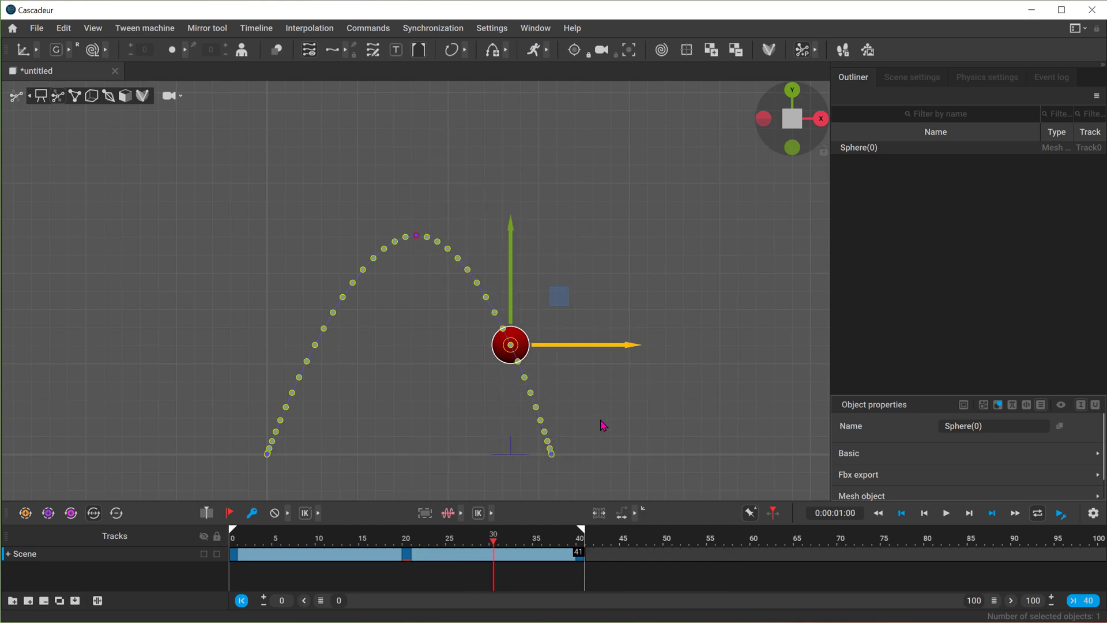
middle_click_drag(600, 425, 590, 390)
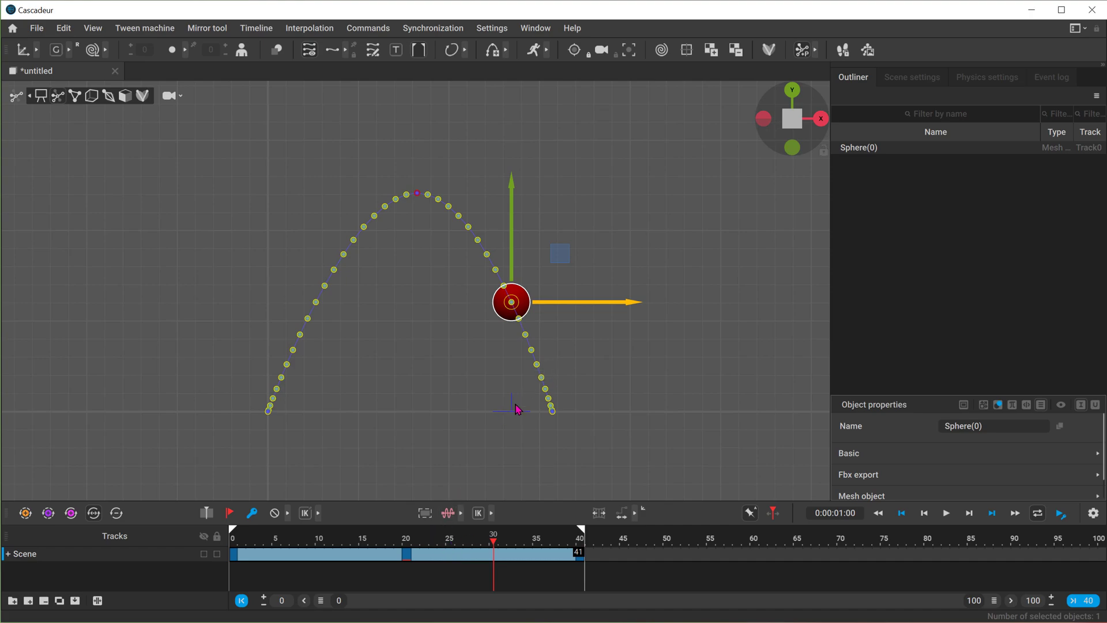
left_click(243, 538)
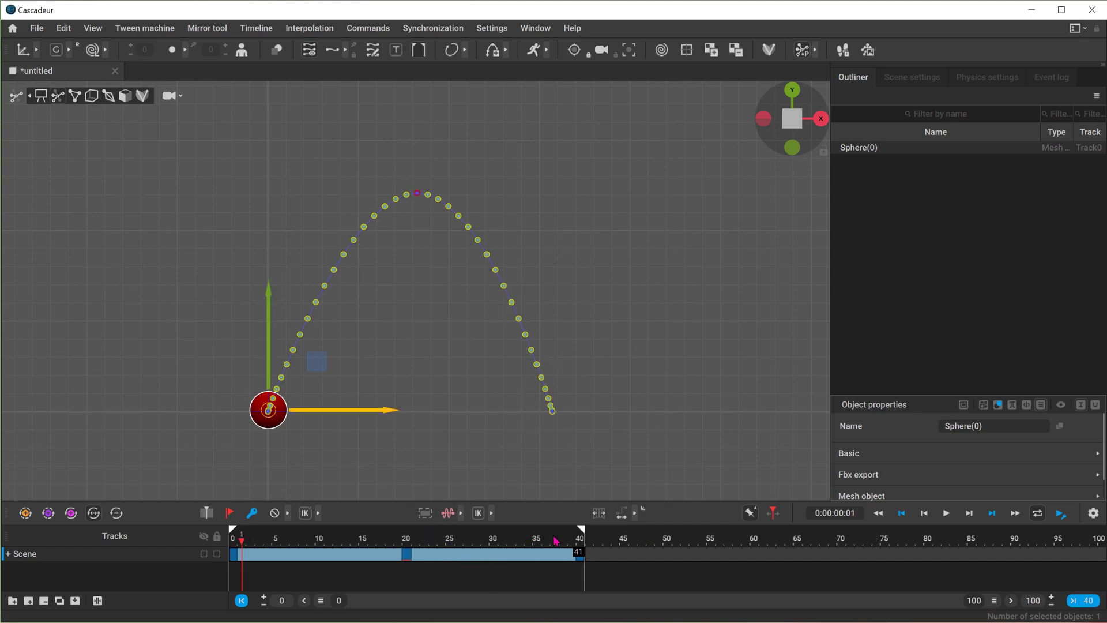
left_click(573, 541)
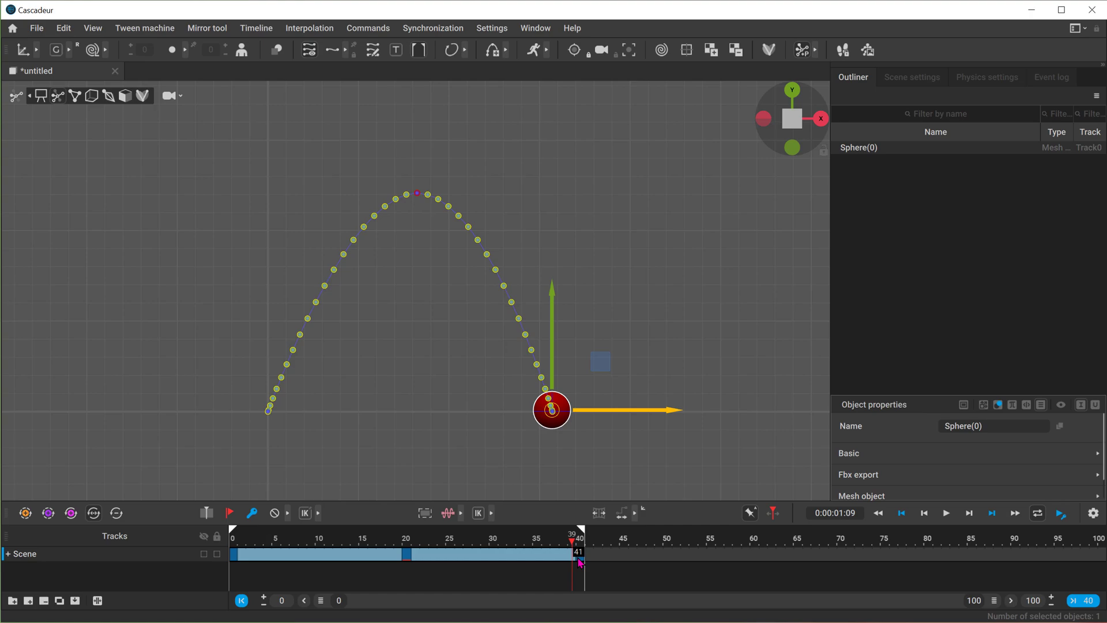
key("f")
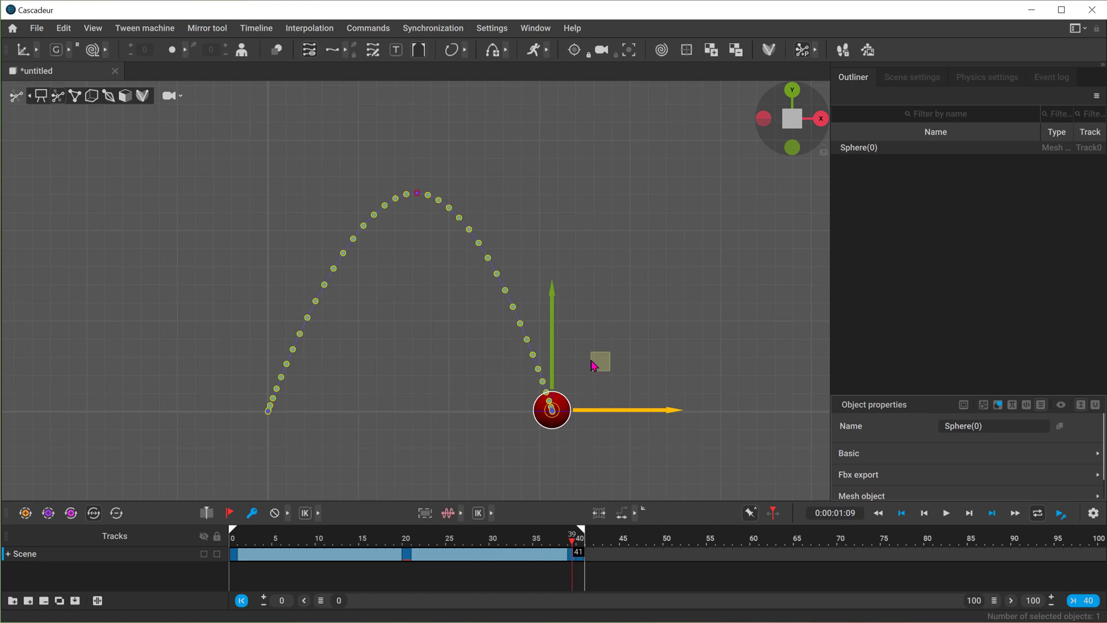
Step: Move the sphere at frame 39 to slightly above the ground and just before the landing point, steepening the end of the arc
left_click_drag(600, 362, 563, 347)
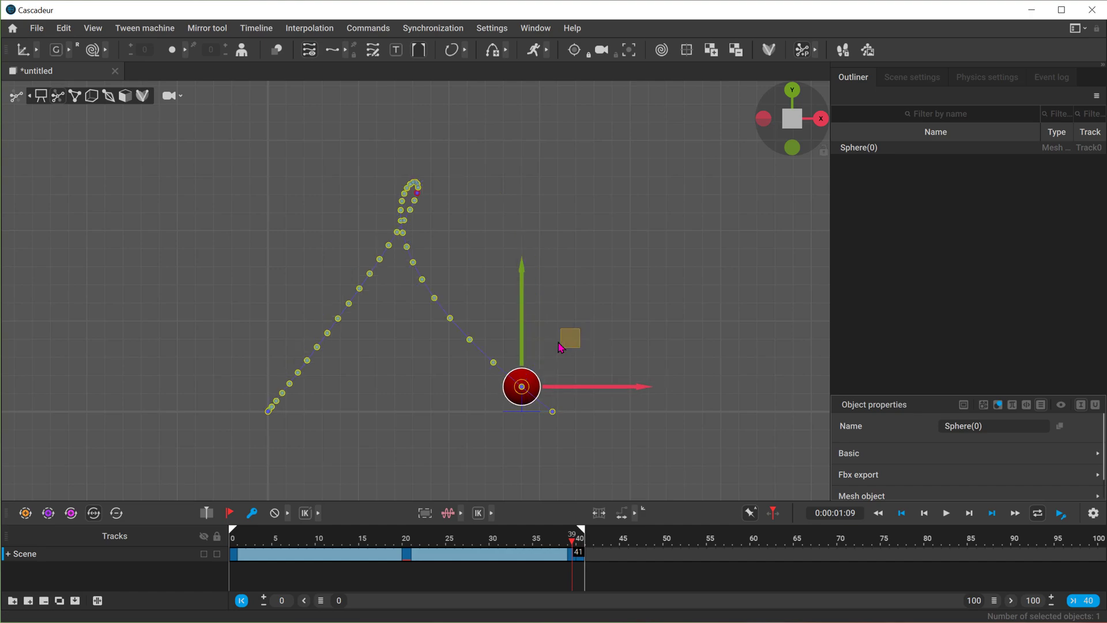
left_click(582, 339)
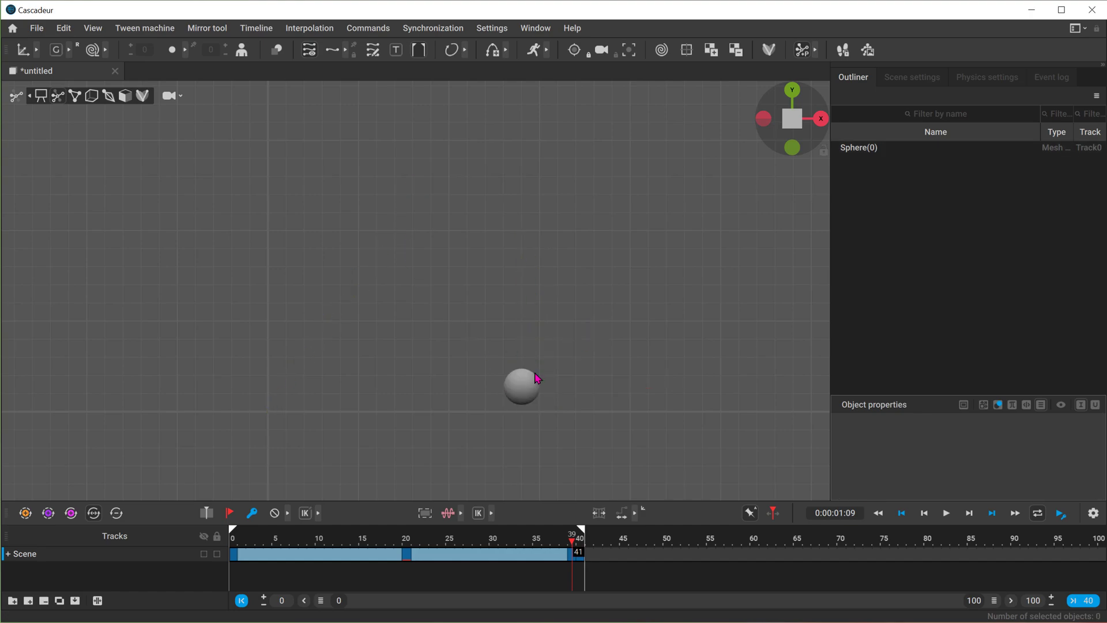
left_click(857, 151)
left_click_drag(584, 338, 602, 325)
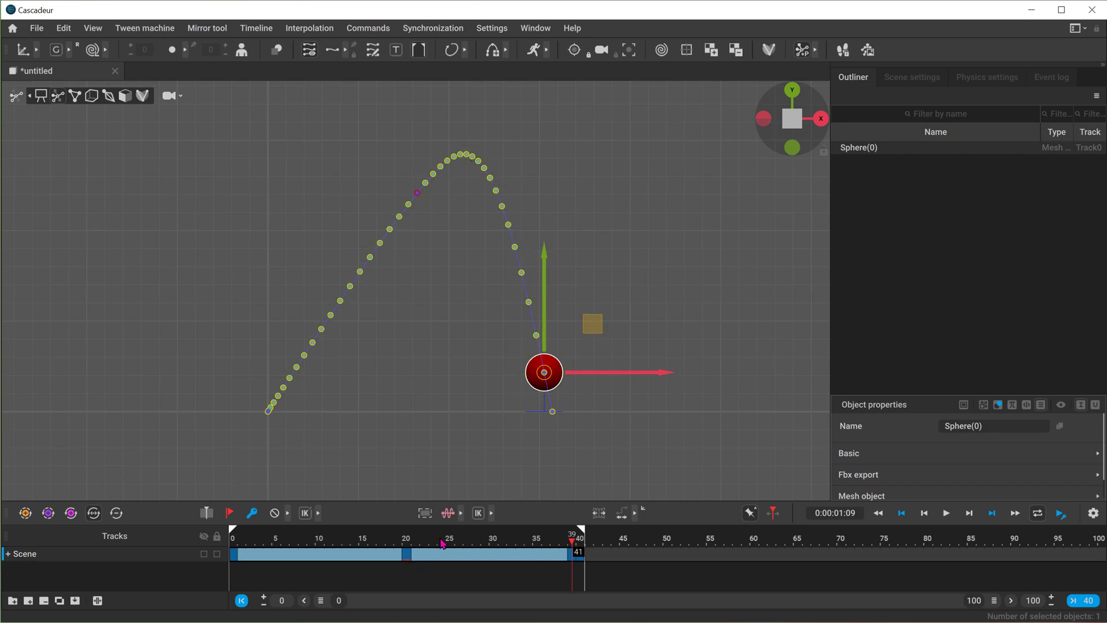
Step: Try an alternative Bezier interpolation on the segment after the frame 20 keyframe, and undo it
left_click(442, 542)
left_click(407, 555)
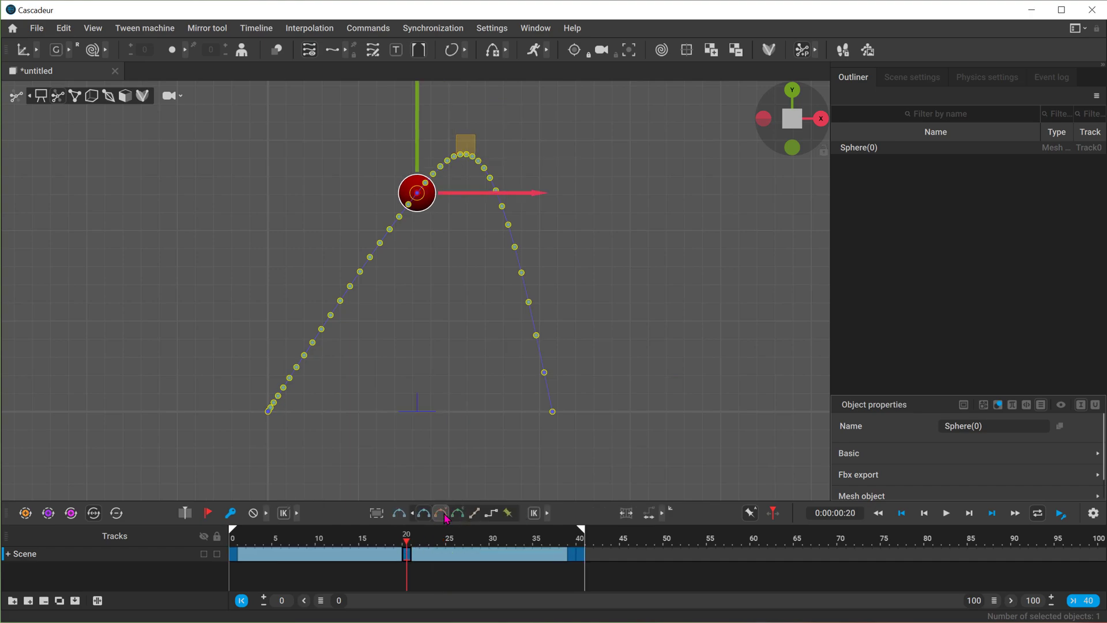
left_click(441, 512)
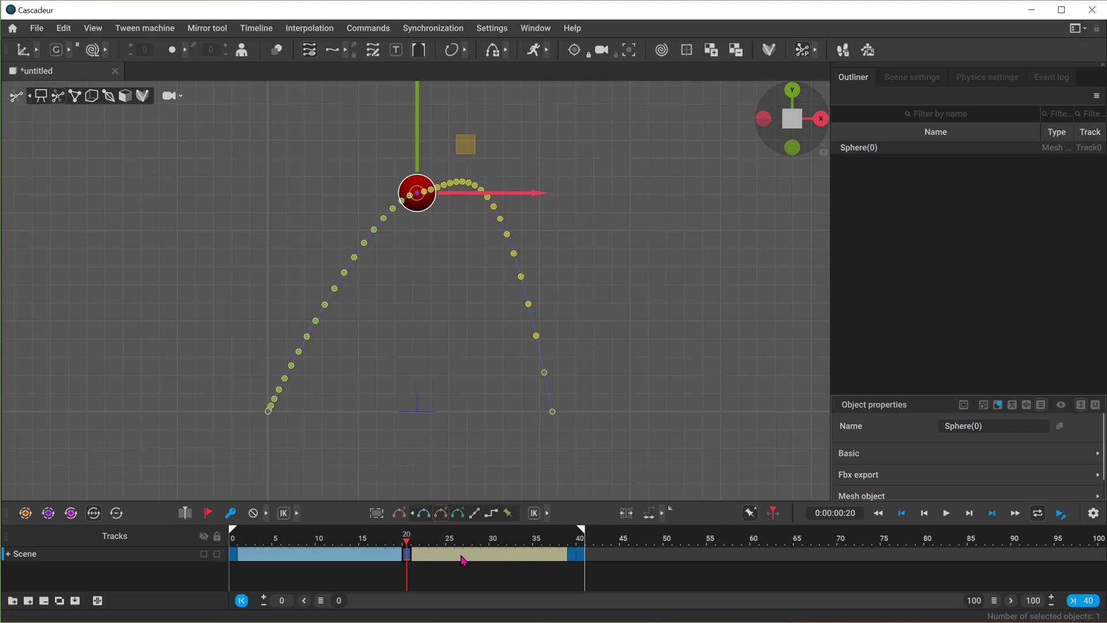
key("ctrl+z")
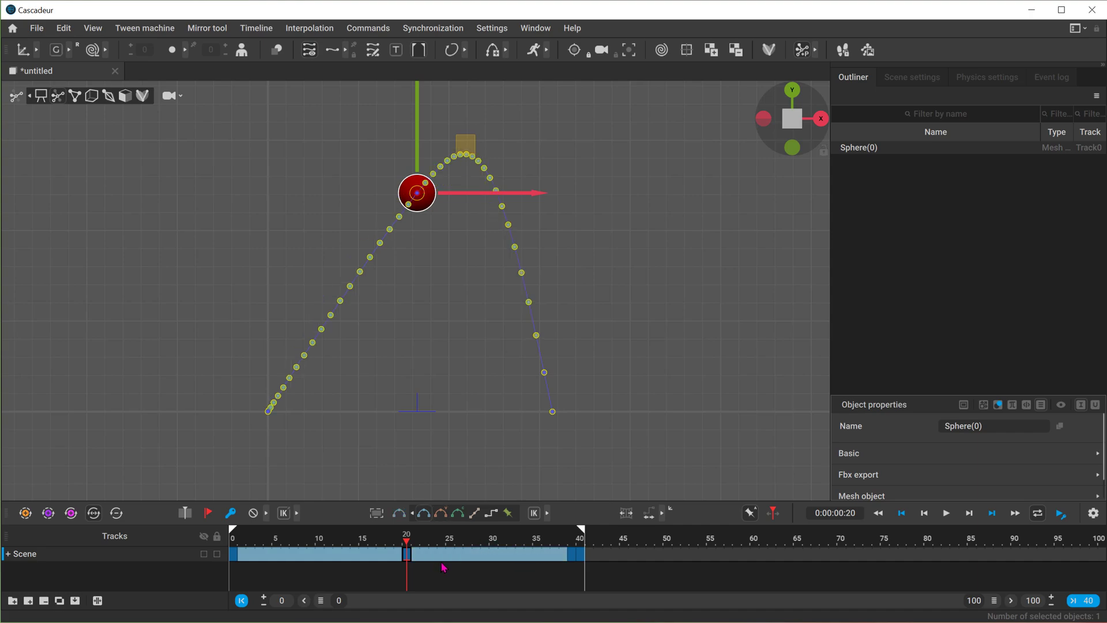
Step: Add a keyframe at frame 1 and move the sphere up and slightly forward along X to steepen the takeoff
left_click_drag(354, 540, 180, 545)
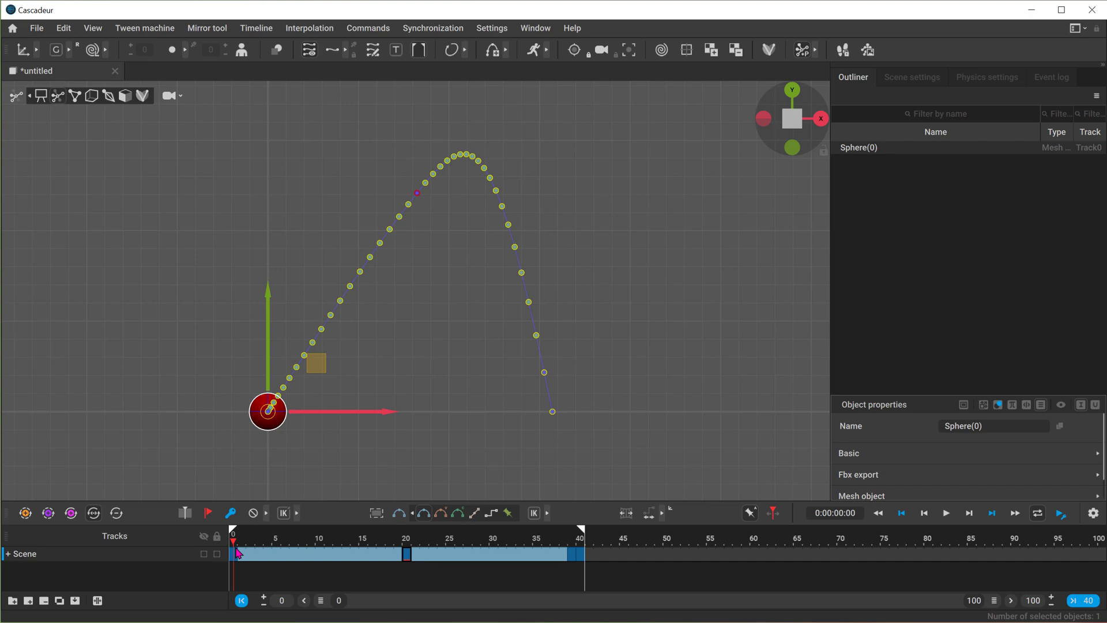
left_click(244, 542)
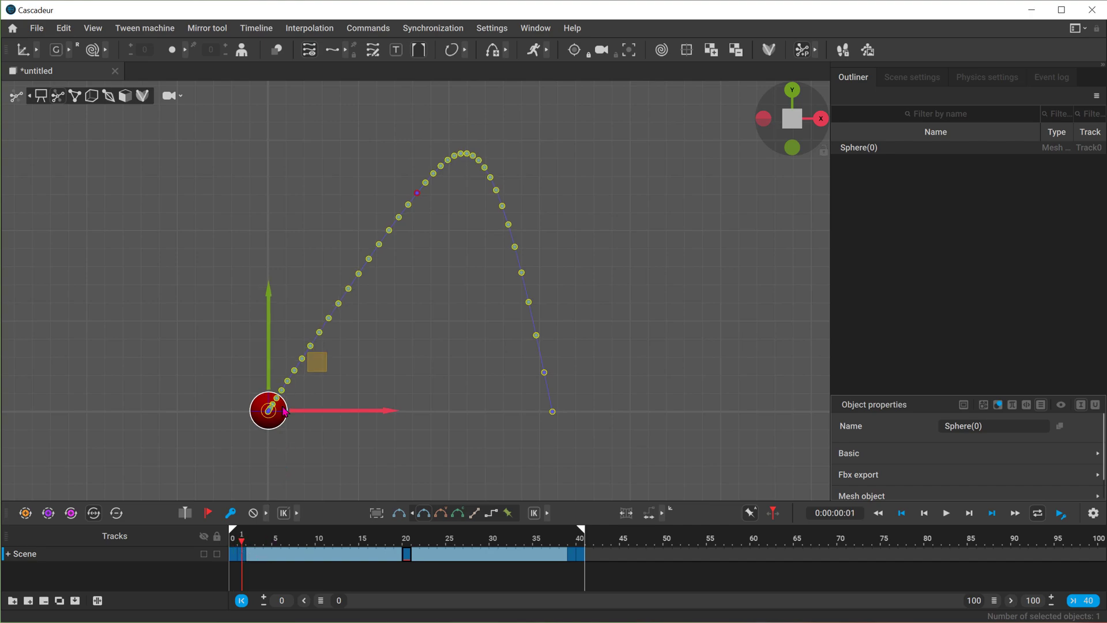
left_click_drag(317, 362, 324, 327)
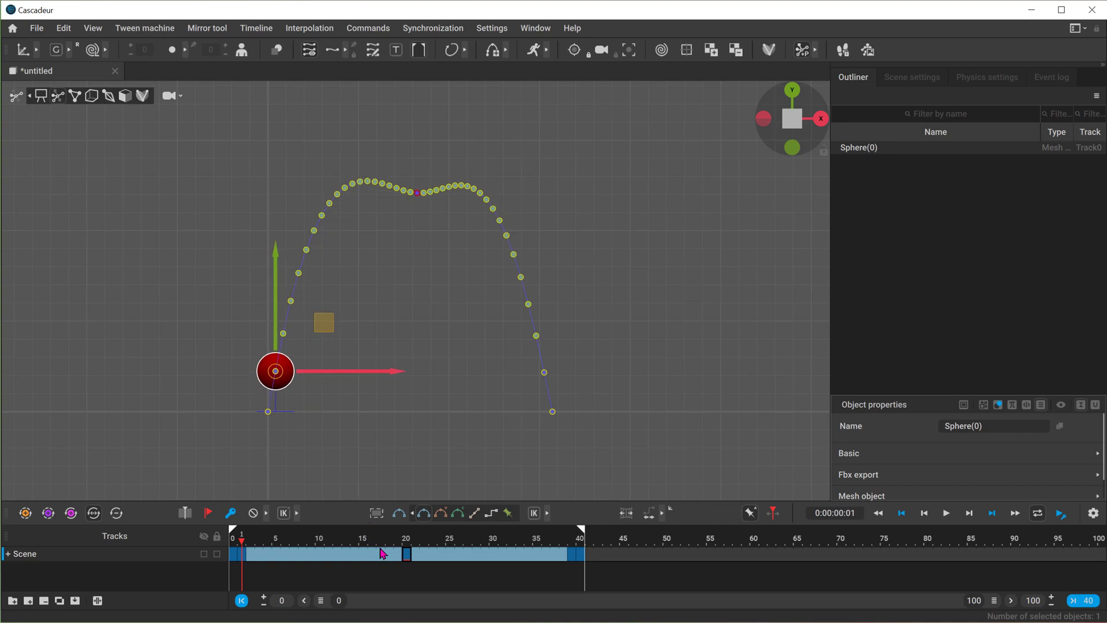
Step: Delete the peak keyframe at frame 20, and play the jump from frame 0
left_click(408, 555)
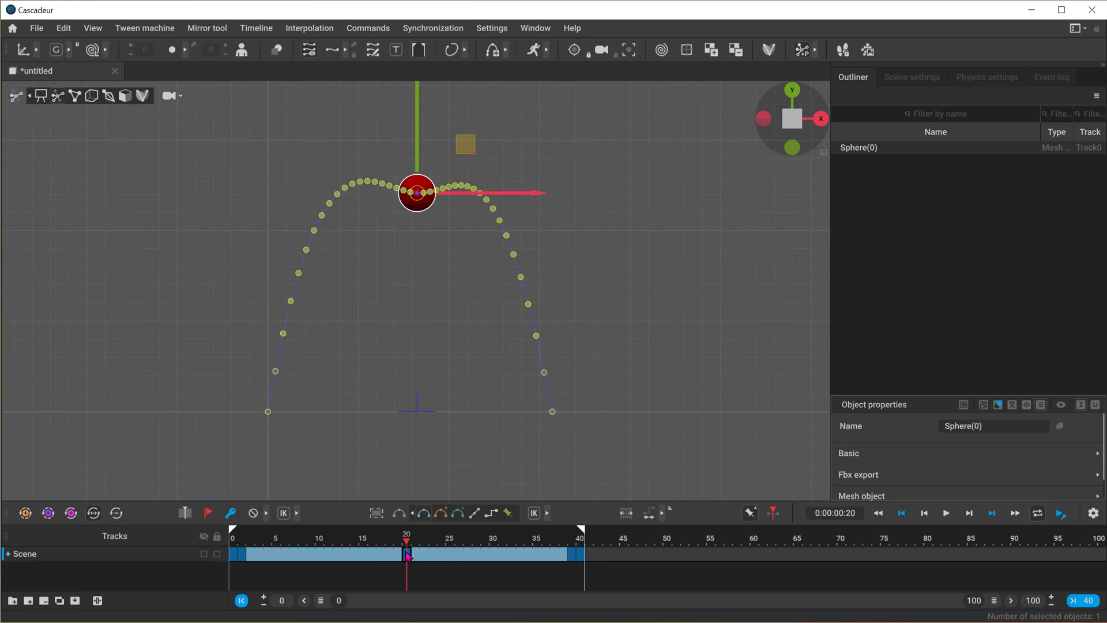
key("Delete")
middle_click_drag(409, 251, 469, 362, "alt")
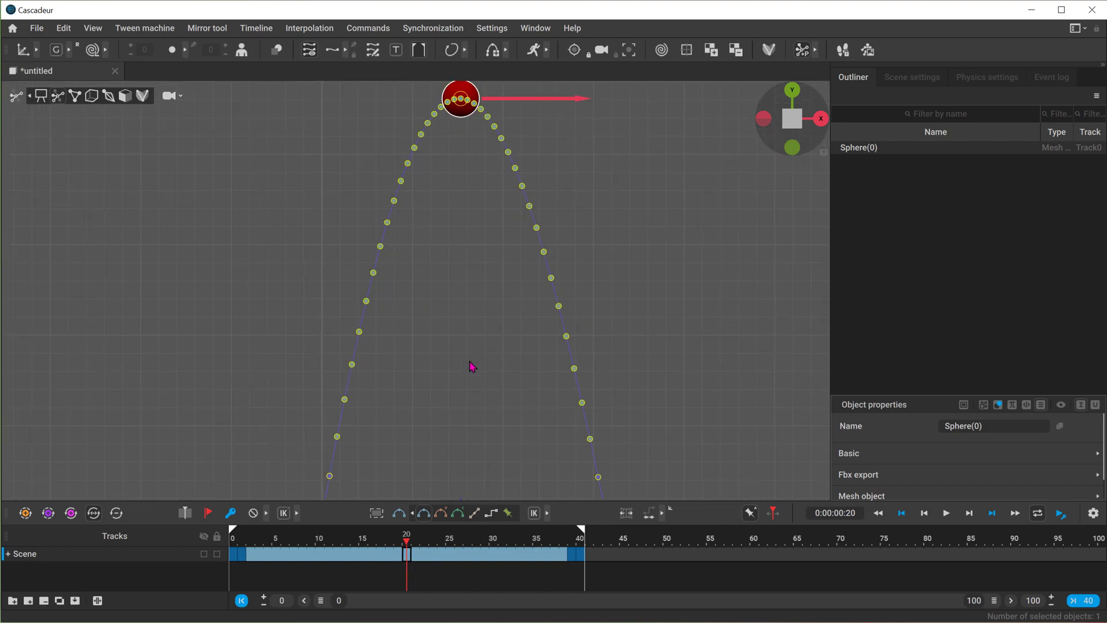
right_click_drag(468, 363, 379, 314, "alt")
left_click(252, 538)
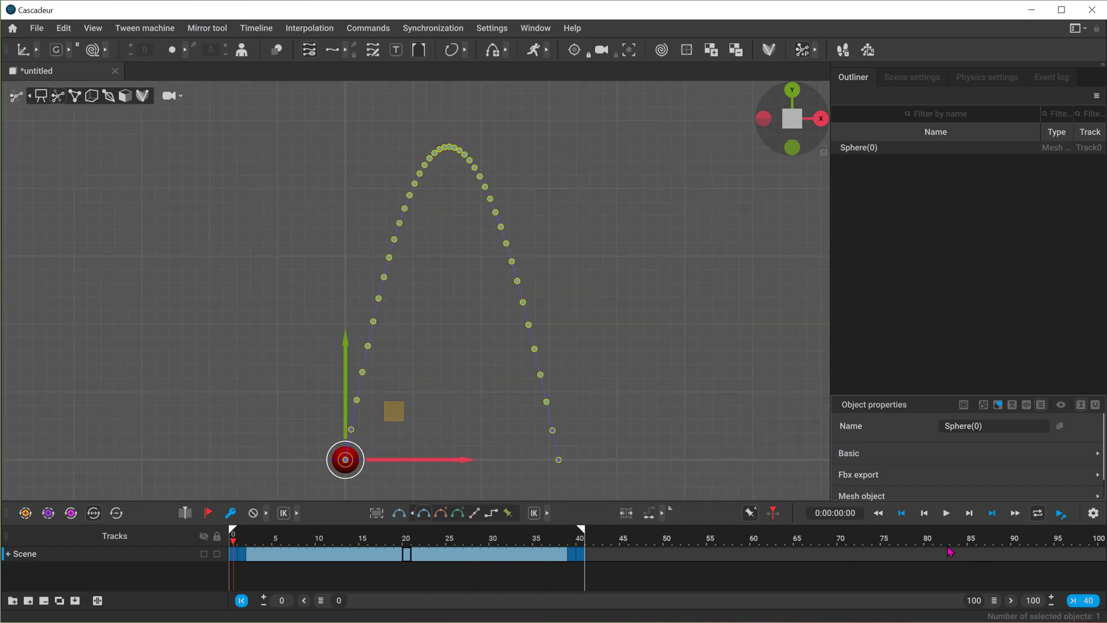
left_click(947, 513)
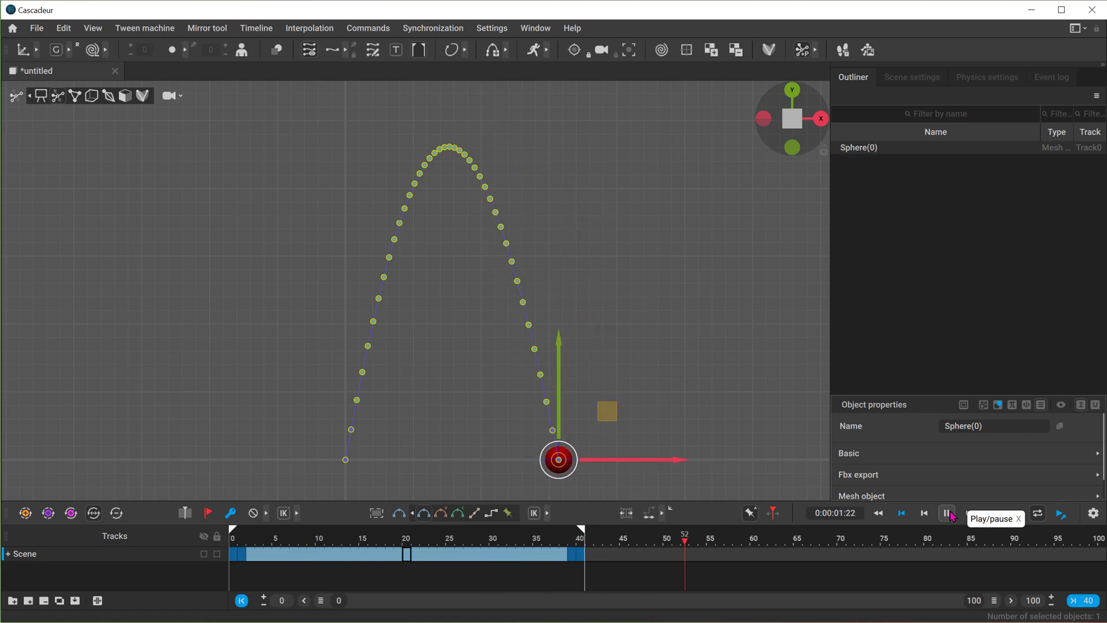
left_click(947, 514)
Step: Lower the sphere at frames 1 and 39 to flatten the arc symmetrically, and play the animation from frame 0
left_click(242, 540)
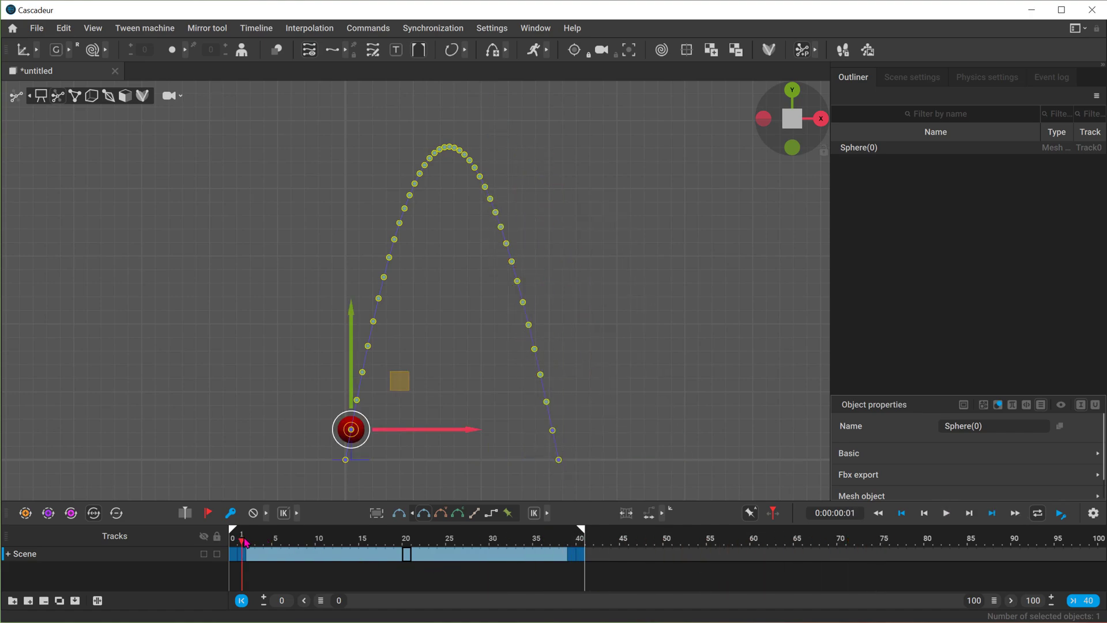
left_click_drag(404, 383, 402, 396)
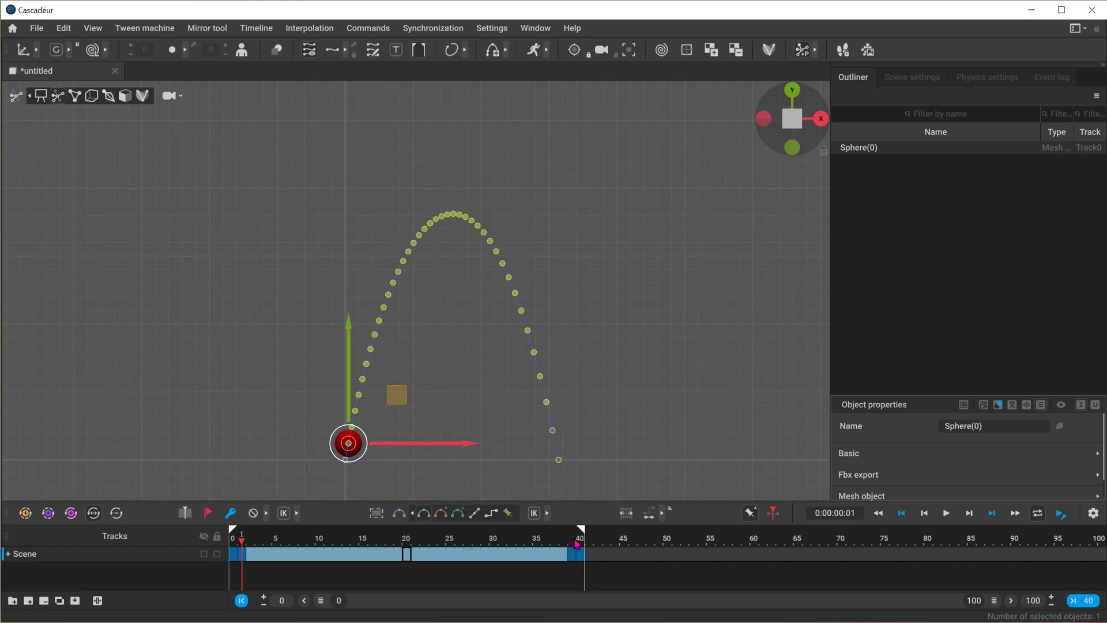
left_click(577, 544)
left_click_drag(601, 386, 604, 403)
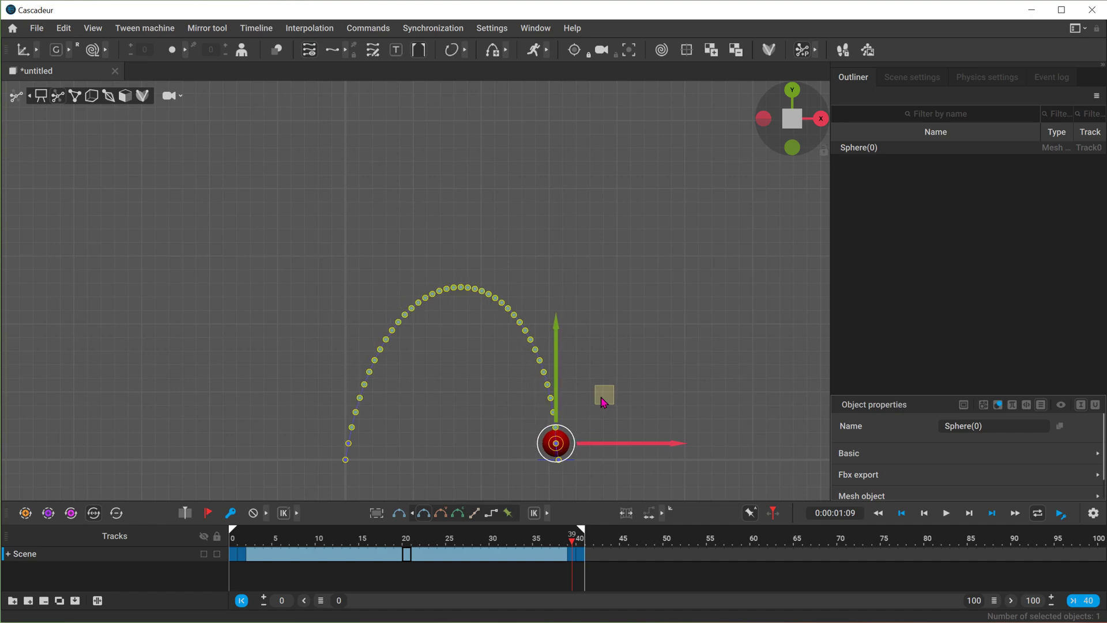
left_click_drag(247, 539, 154, 535)
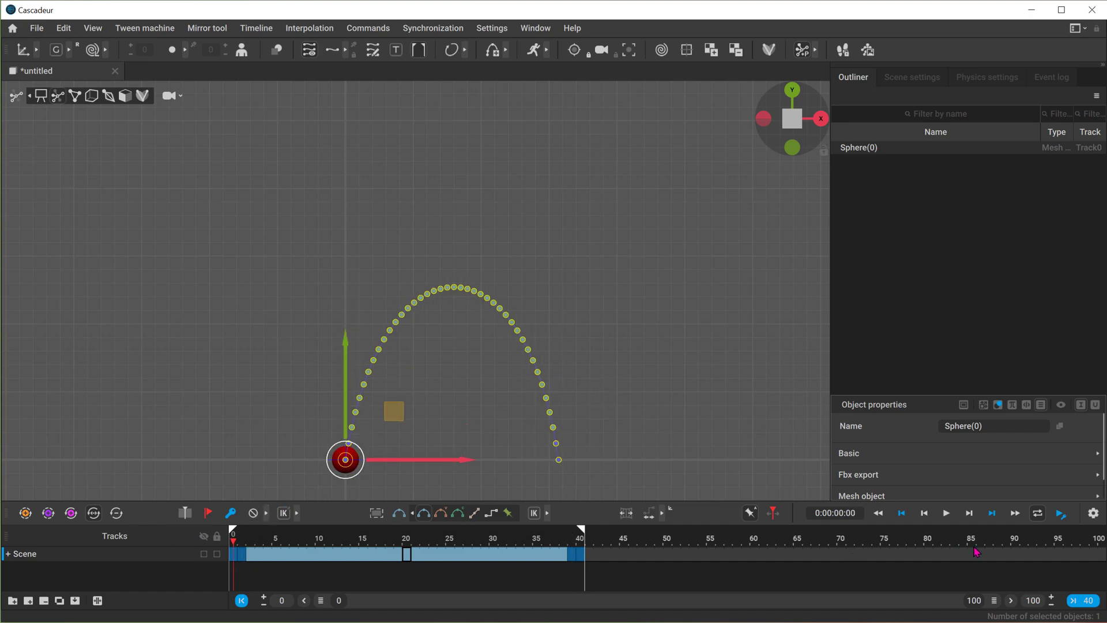
left_click(969, 513)
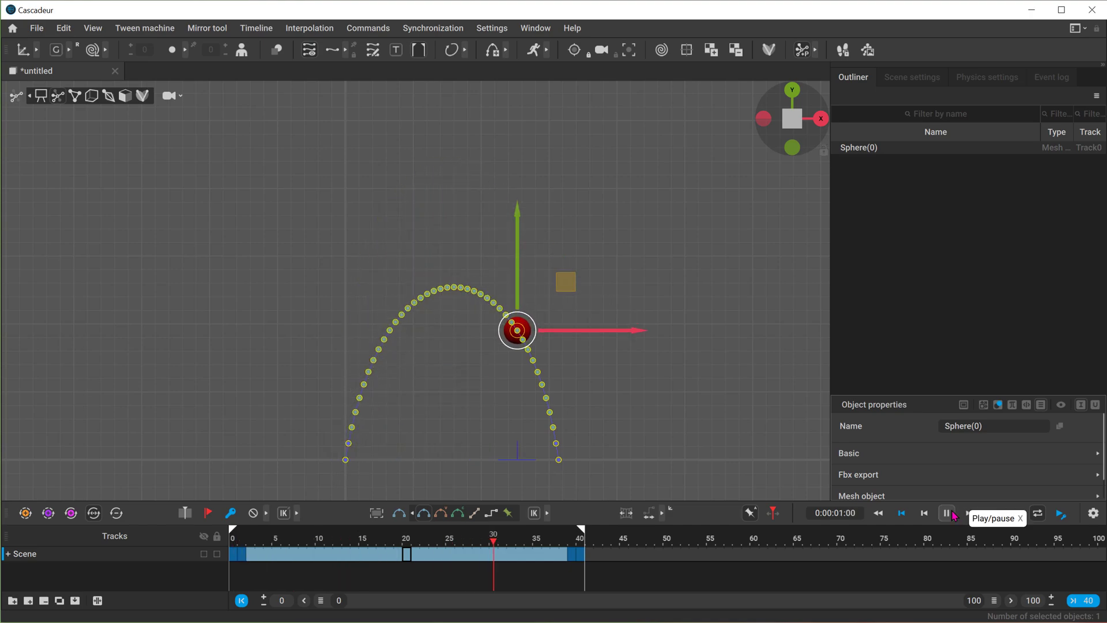
Step: Add a keyframe at frame 68 and move the sphere forward along X on the ground for a second landing point
left_click(579, 557)
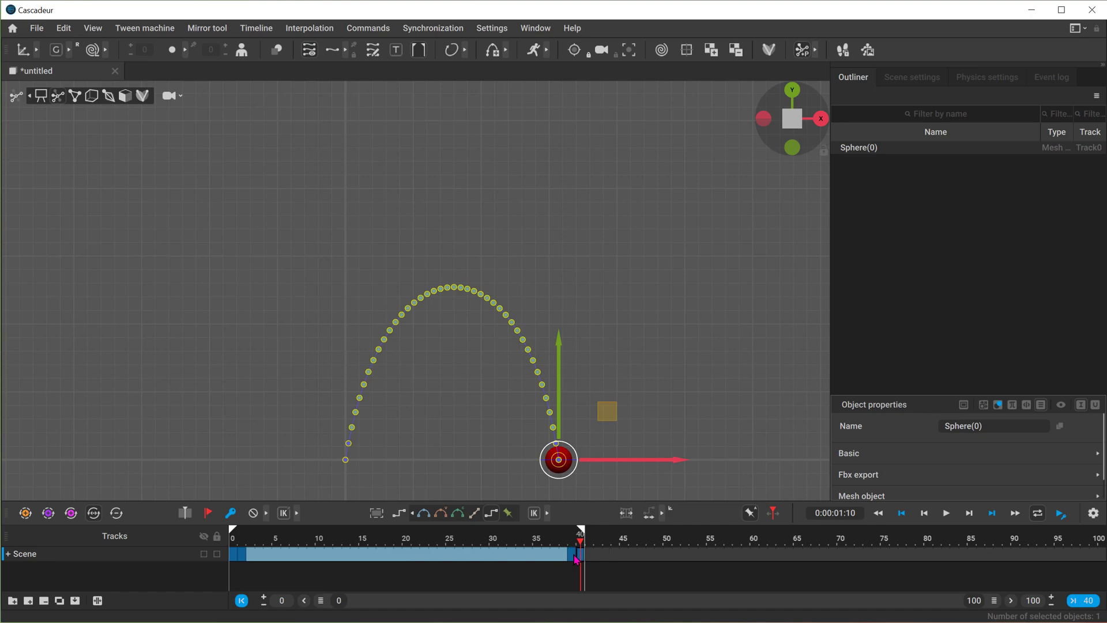
left_click(575, 560)
left_click(584, 557)
left_click_drag(817, 543, 829, 542)
key("k")
left_click_drag(675, 470, 875, 468)
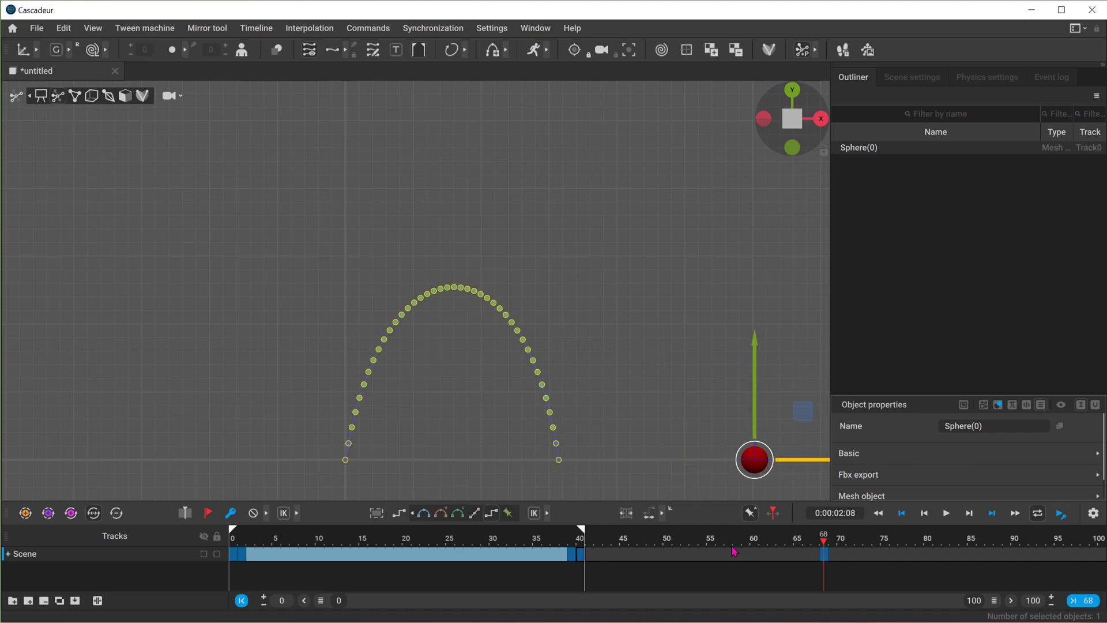
Step: Apply Bezier interpolation between frames 40 and 68, and fix the trajectory interval to frames 0 to 68
left_click(662, 555)
left_click(606, 558)
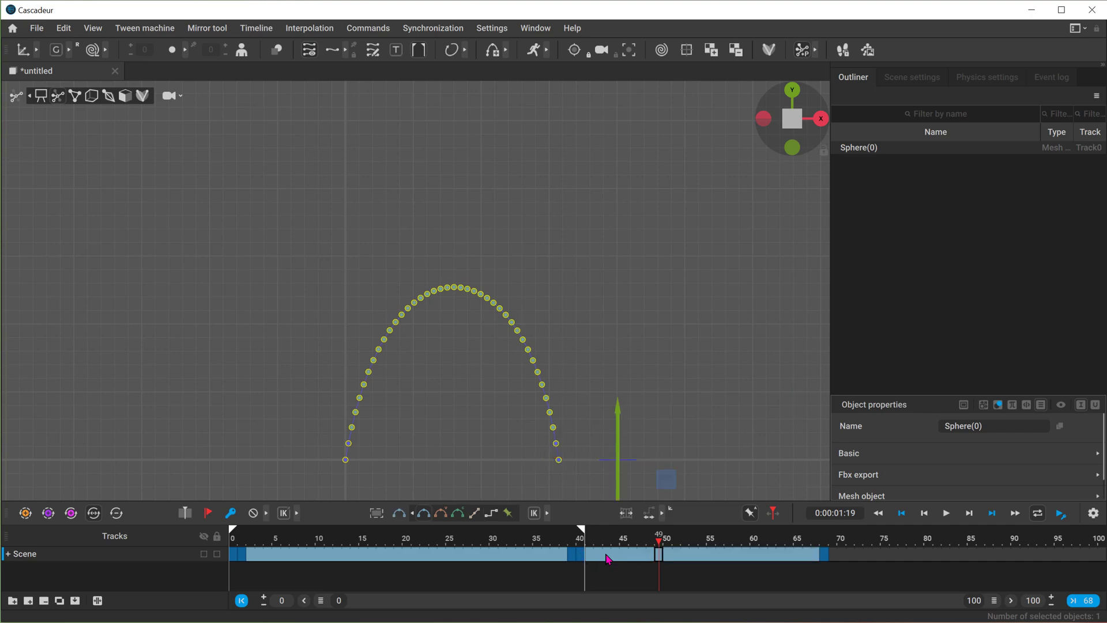
left_click(575, 538)
middle_click_drag(632, 464, 556, 385, "alt")
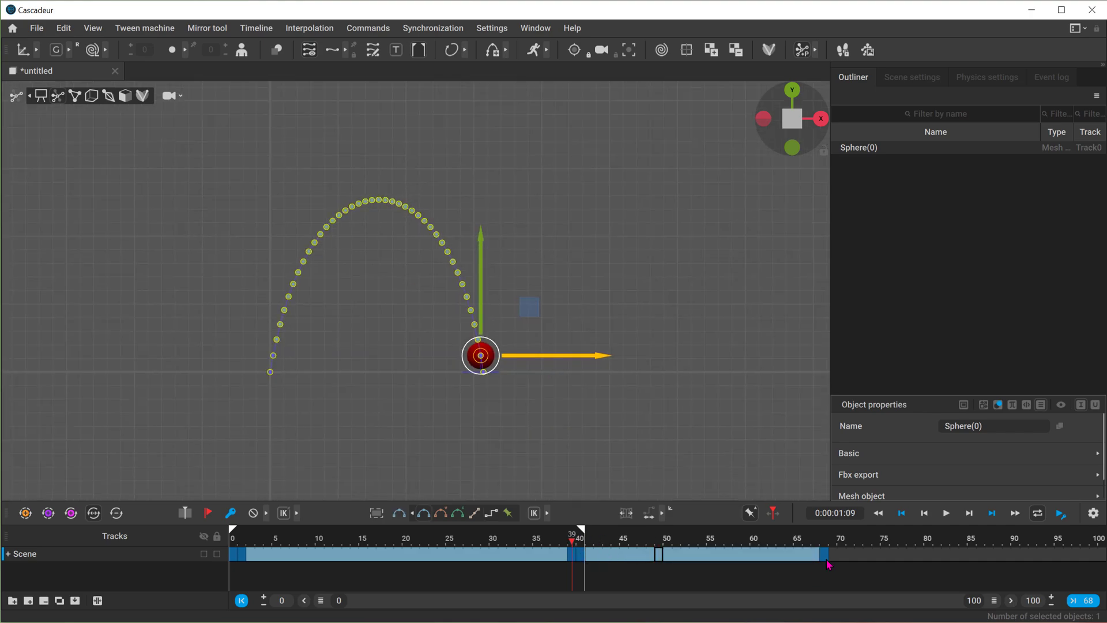
left_click(825, 556)
left_click_drag(775, 560, 139, 572)
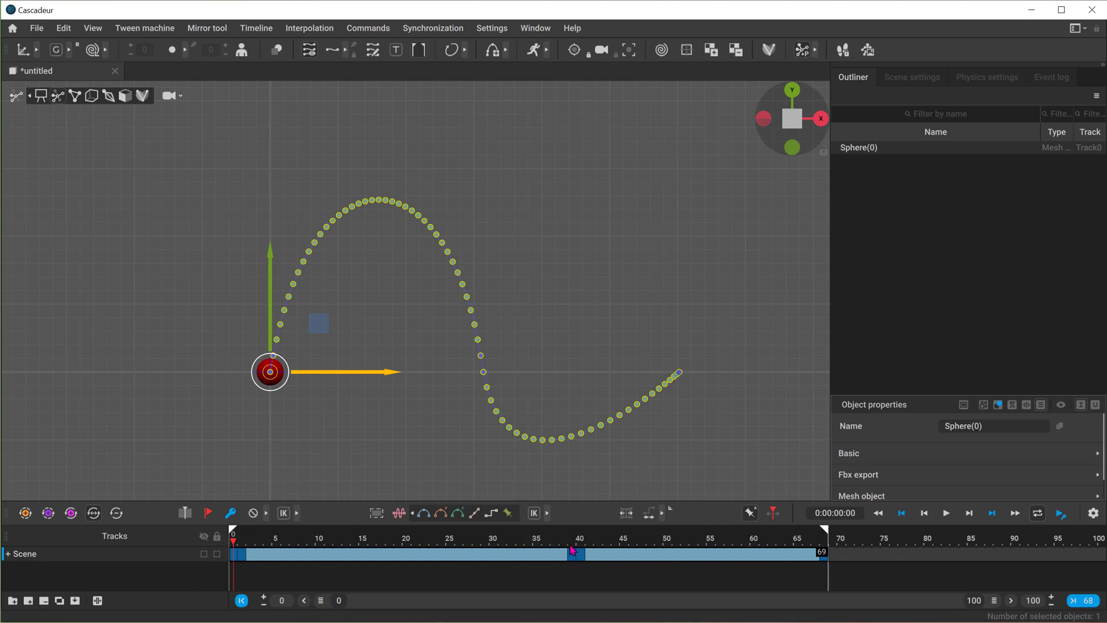
Step: Raise the sphere at frame 39 slightly and adjust it along X so the first arc becomes higher and symmetrical
left_click_drag(248, 545, 815, 548)
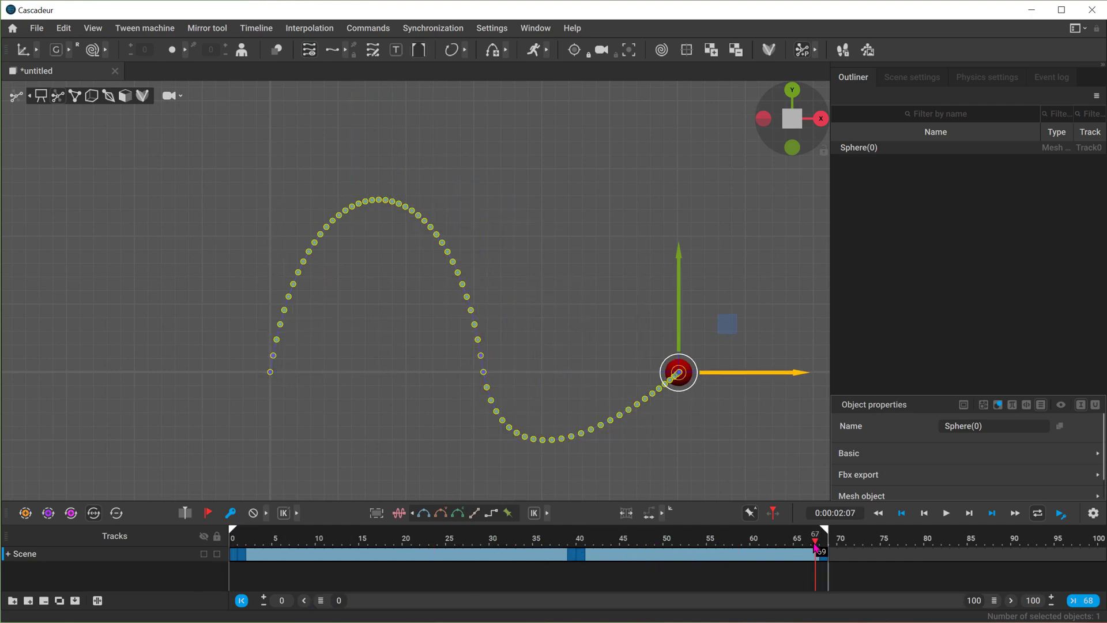
mouse_move(569, 539)
left_mouse_down()
mouse_move(580, 540)
mouse_move(512, 540)
mouse_move(574, 540)
left_mouse_up()
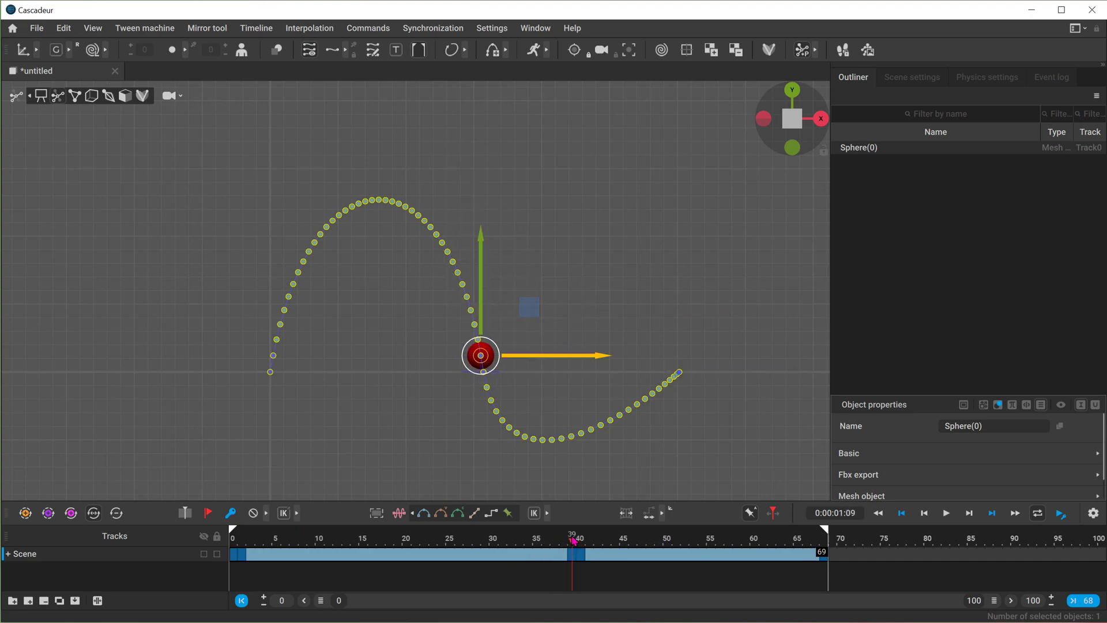
mouse_move(525, 312)
left_mouse_down()
mouse_move(515, 319)
mouse_move(531, 301)
mouse_move(556, 310)
mouse_move(540, 297)
mouse_move(518, 301)
left_mouse_up()
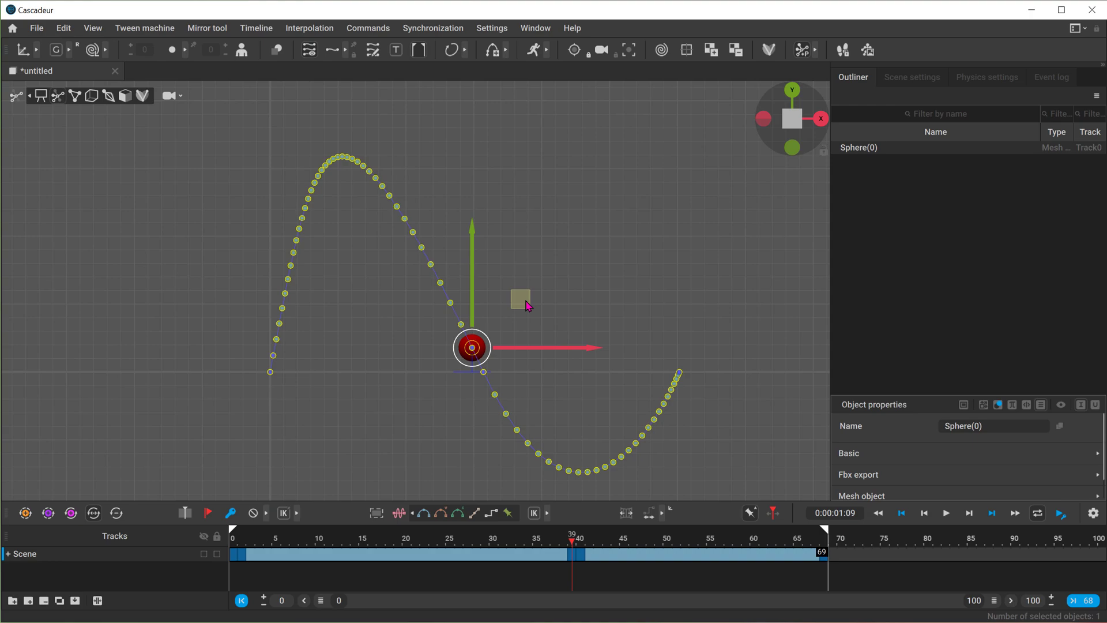
left_click_drag(526, 303, 533, 303)
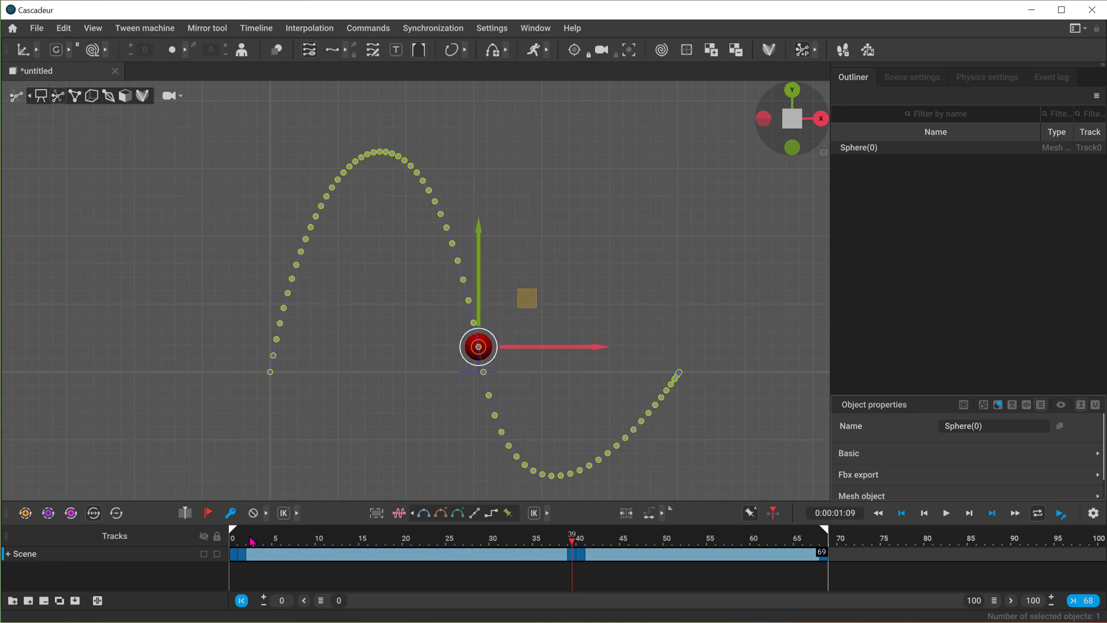
Step: Add a keyframe at frame 41 and raise the sphere above the ground so it bounces into a second arc
left_click_drag(252, 542, 667, 538)
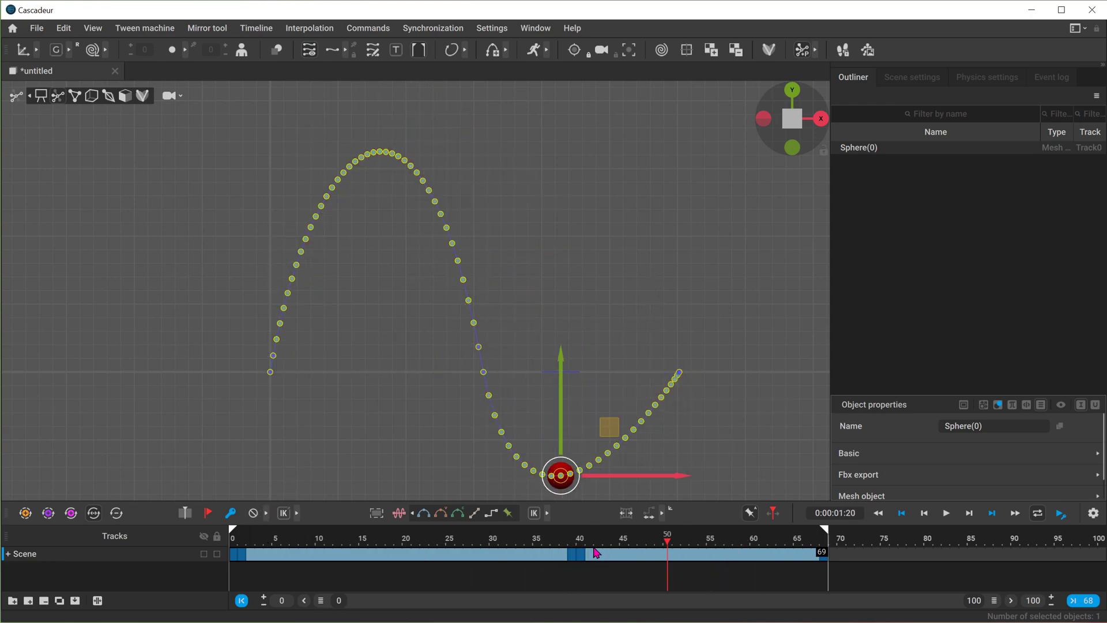
left_click(596, 552)
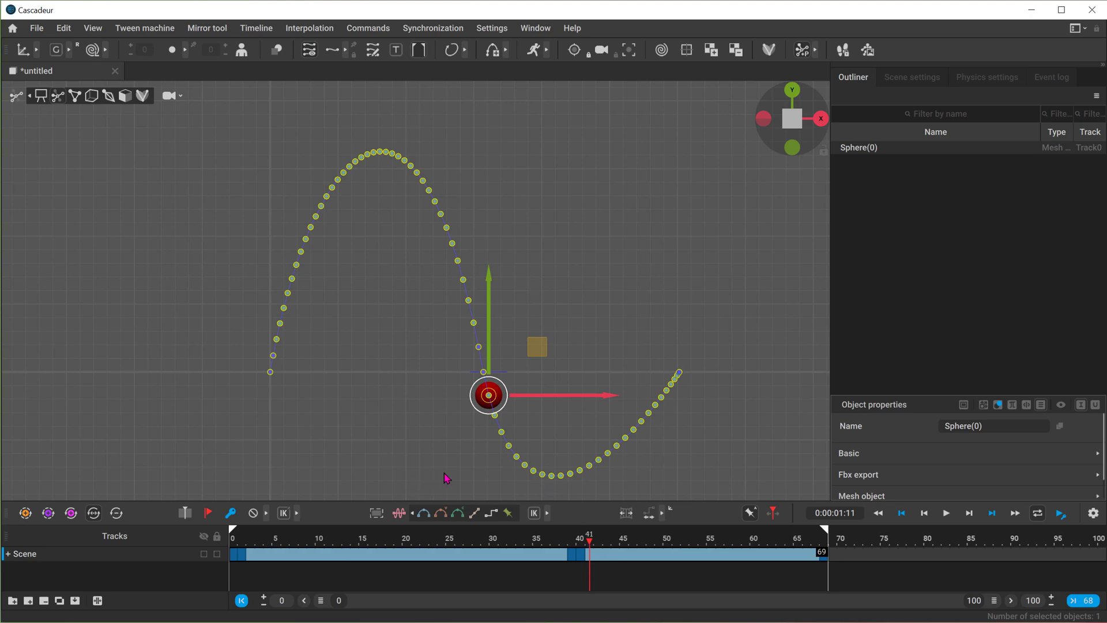
left_click_drag(537, 346, 542, 299)
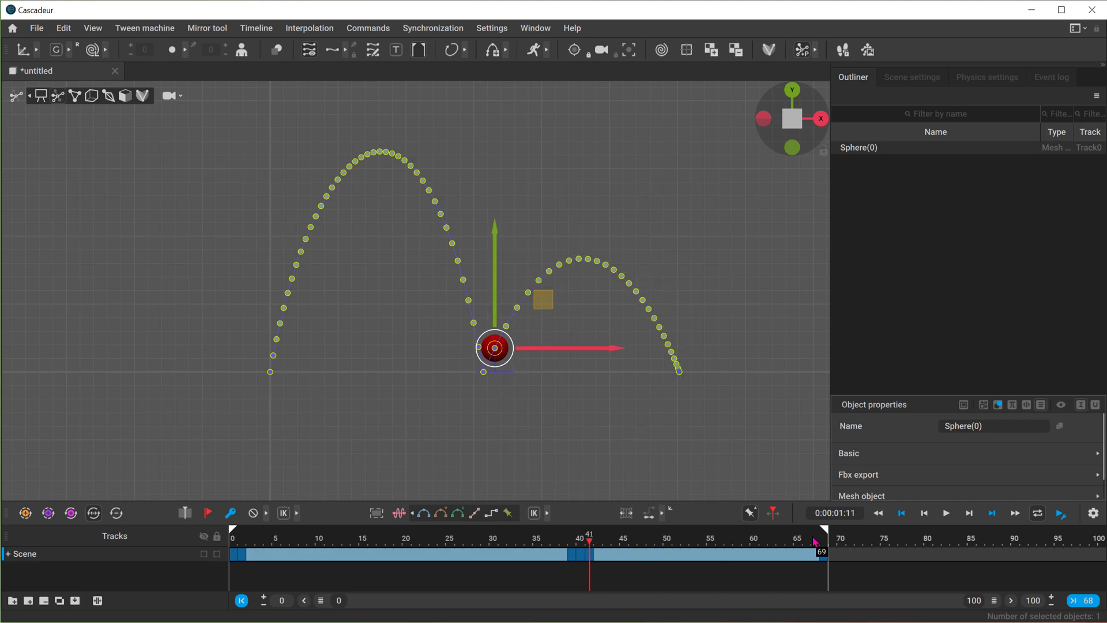
Step: Add a keyframe at frame 67 and raise the sphere slightly above the ground to steepen the second landing
left_click(812, 555)
left_click(814, 555)
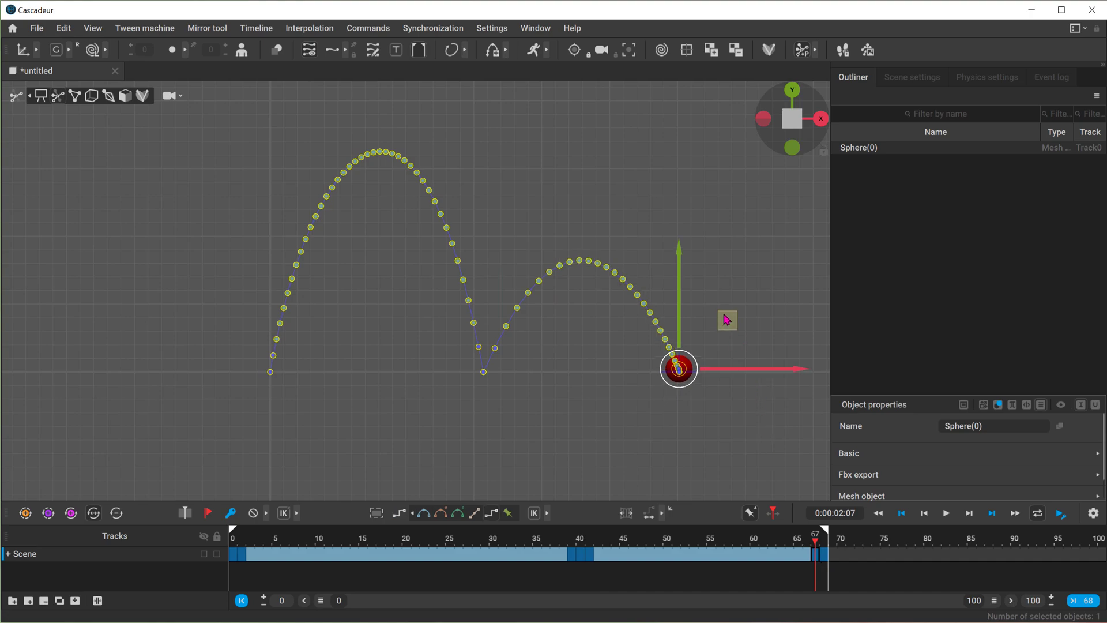
left_click_drag(726, 318, 724, 306)
Step: Move the sphere at frame 41 slightly back along X to even out the second arc, and play the animation from frame 0
left_click(588, 544)
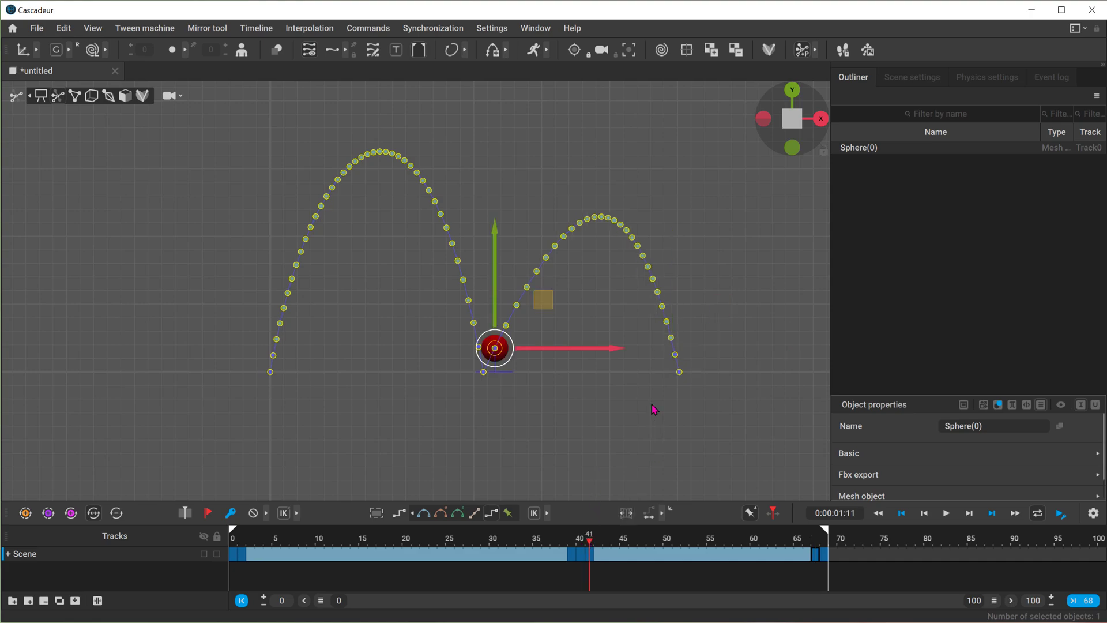
left_click_drag(549, 308, 540, 302)
left_click(242, 535)
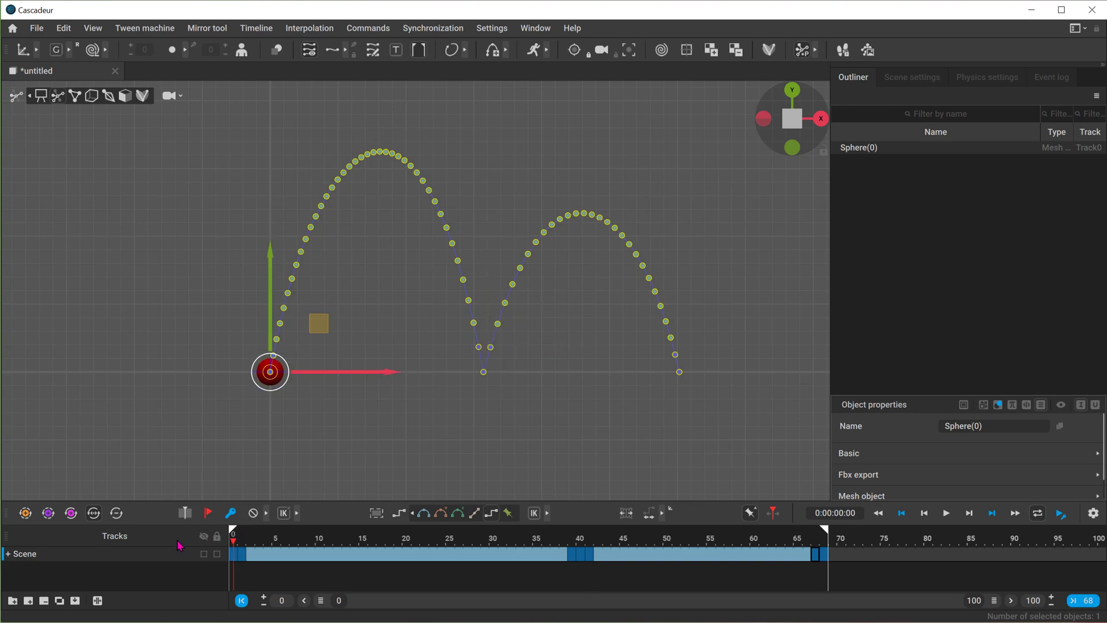
left_click(946, 513)
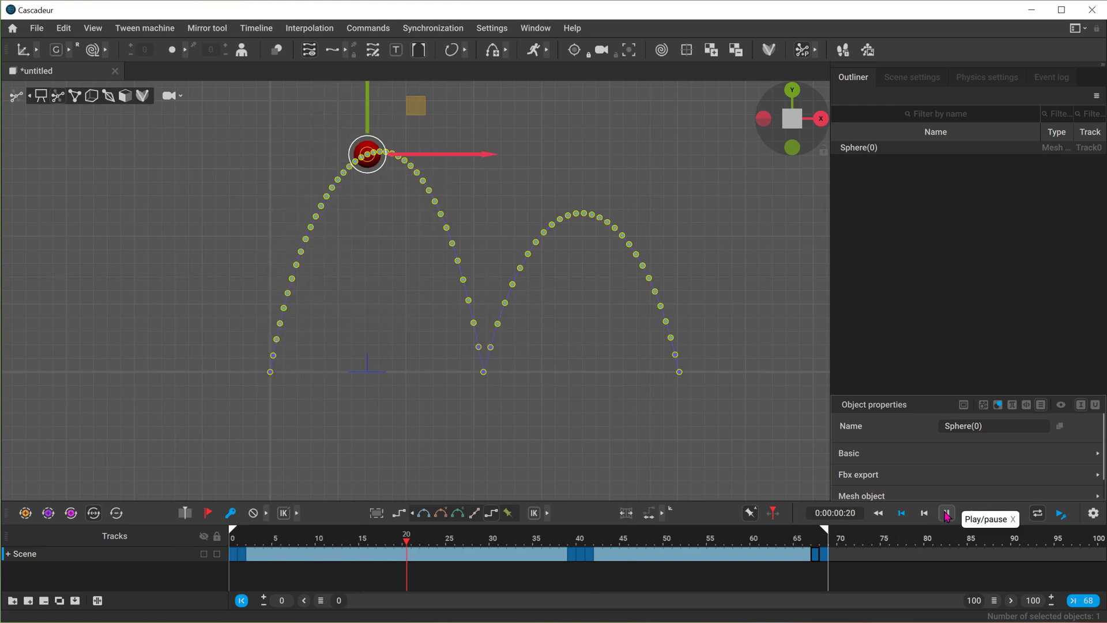